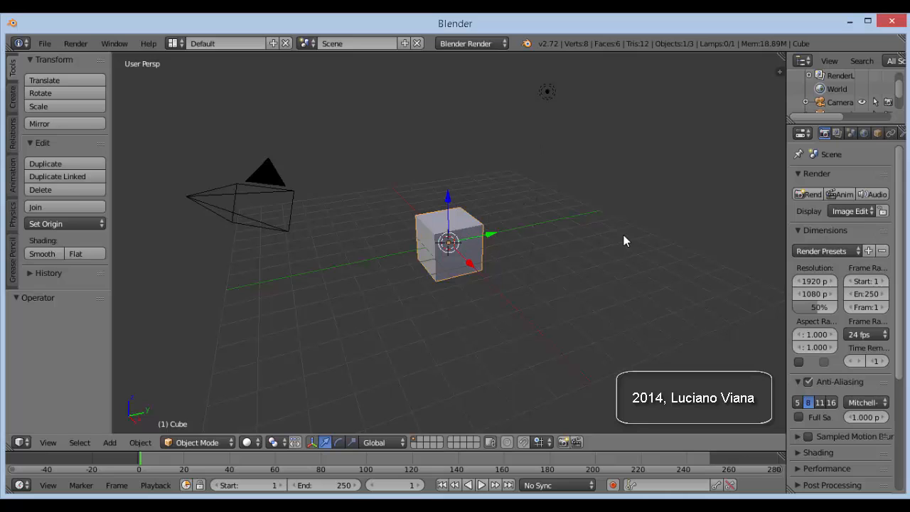
Delete the default cube and switch the 3D view to top orthographic.
key("x")
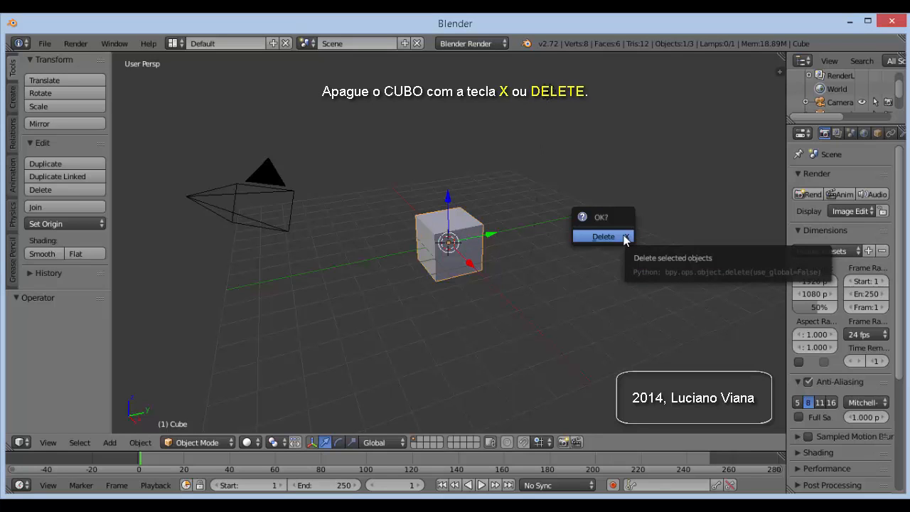
left_click(624, 238)
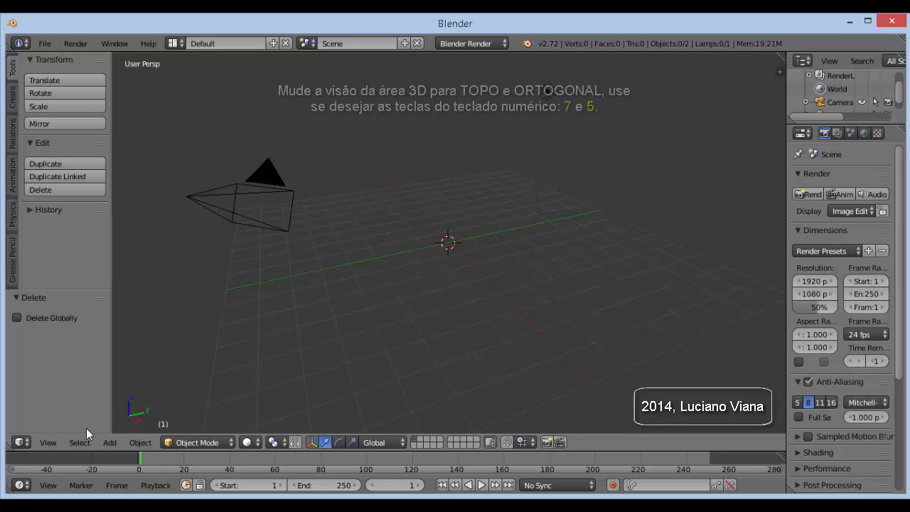
left_click(48, 443)
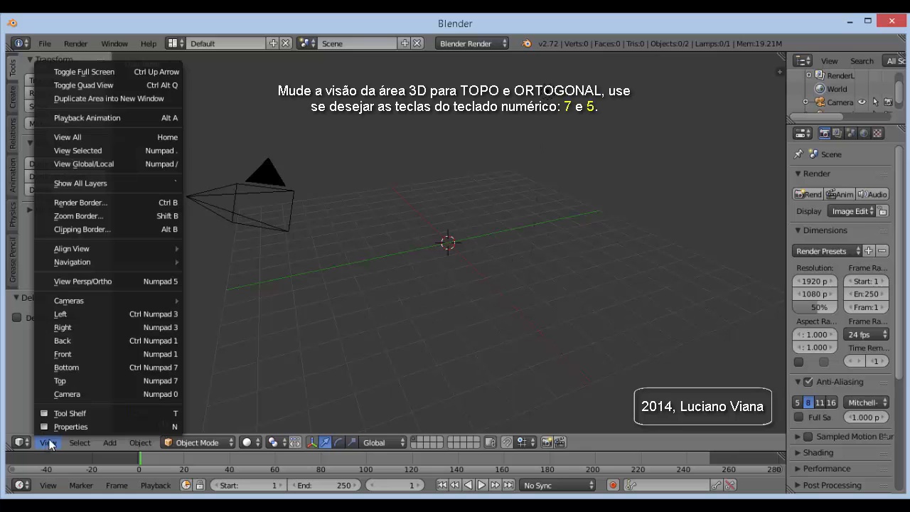
left_click(86, 380)
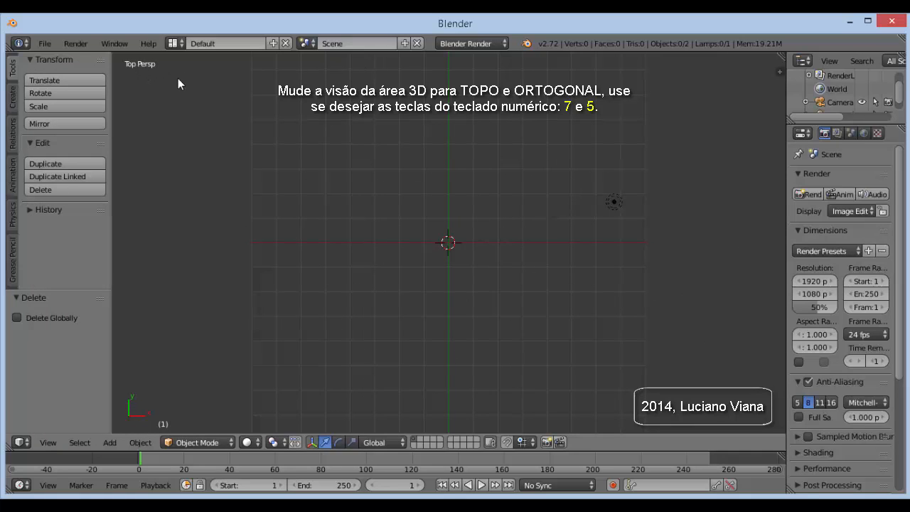
left_click(47, 442)
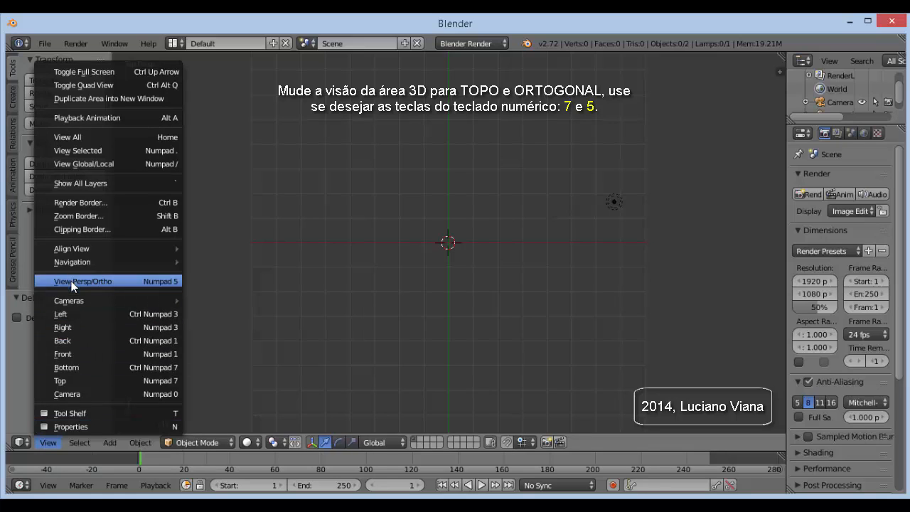
left_click(94, 283)
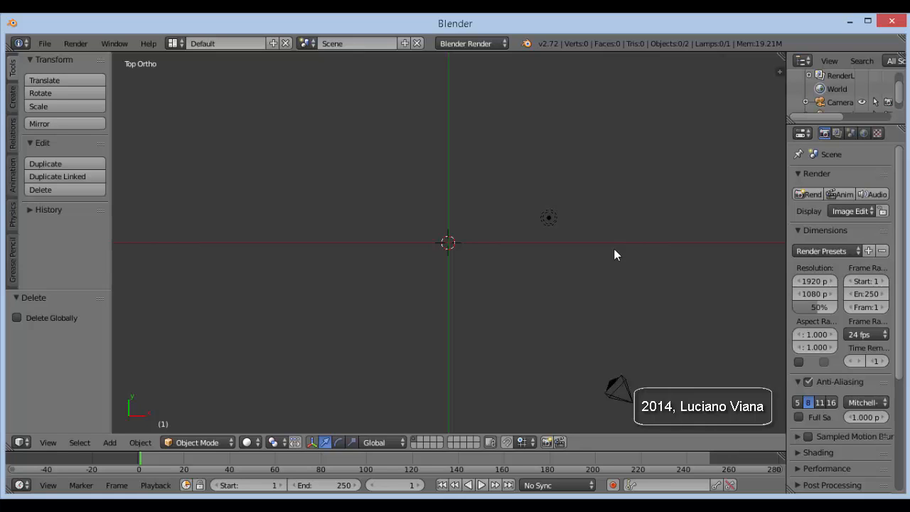
Add a Bezier curve with a radius of 1.000 at the scene origin.
key("shift+a")
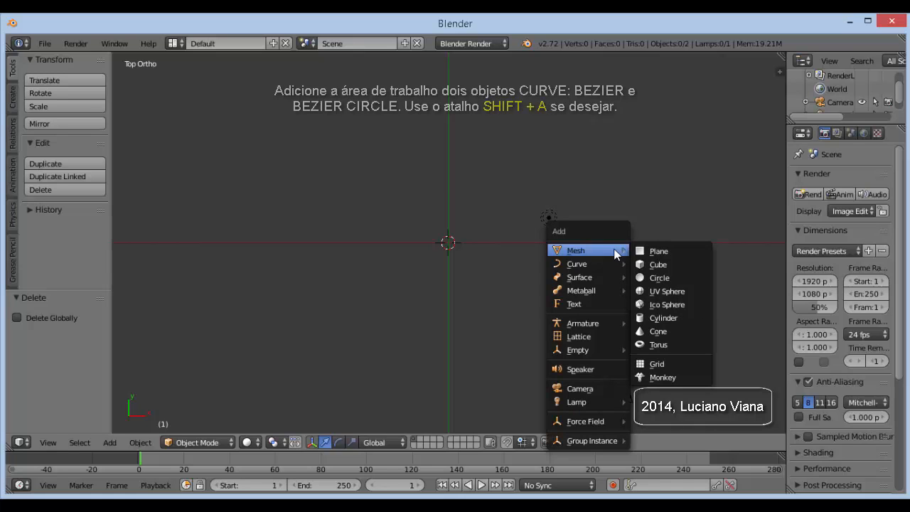
mouse_move(571, 268)
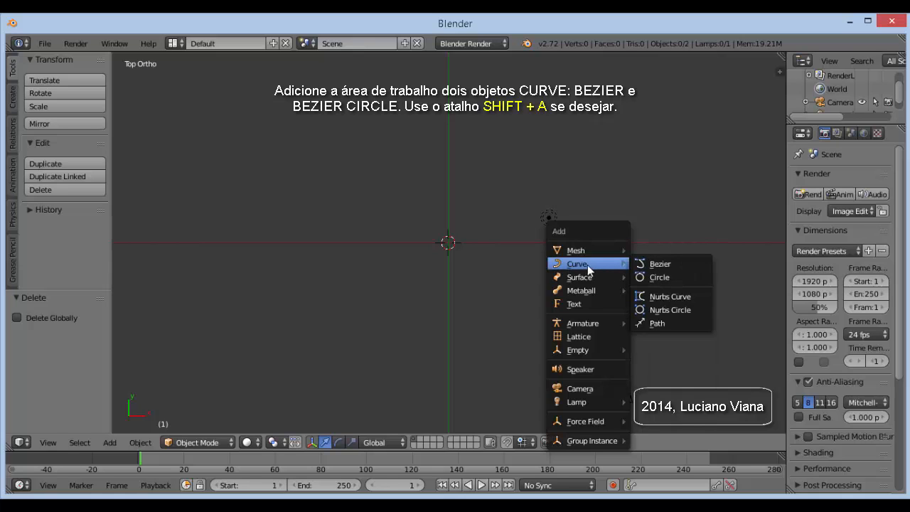
left_click(665, 268)
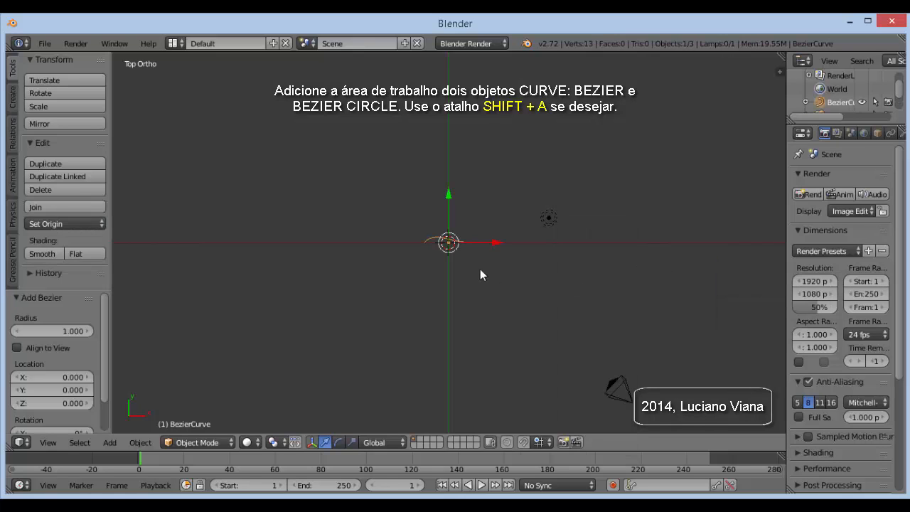
scroll(470, 263, "up", 3)
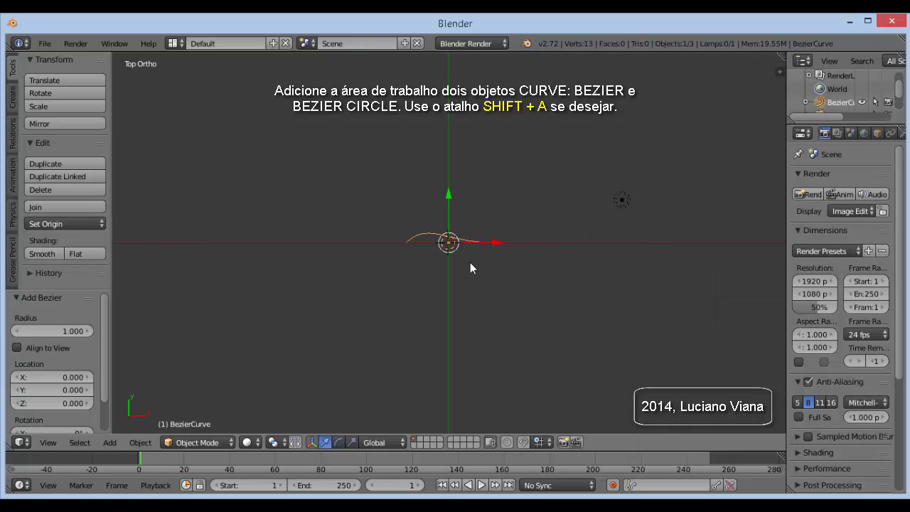
scroll(470, 268, "up", 3)
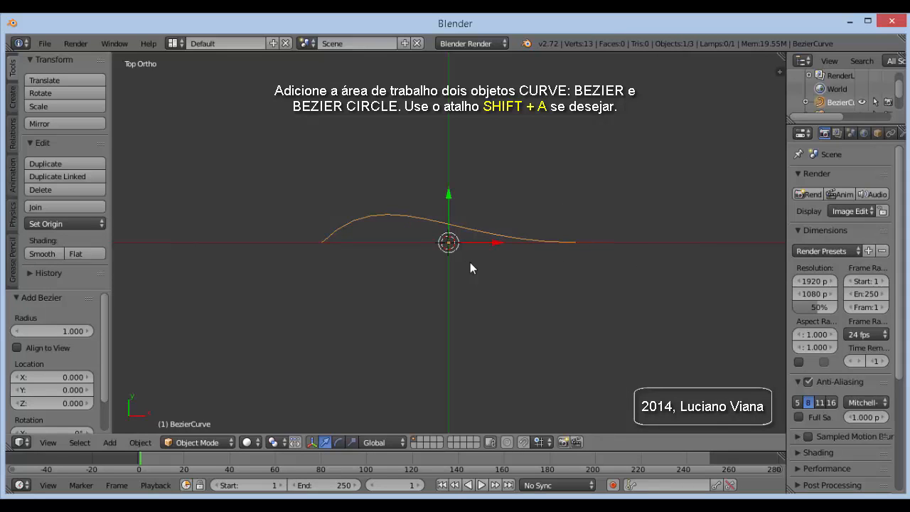
scroll(470, 268, "up", 2)
scroll(470, 268, "down", 1)
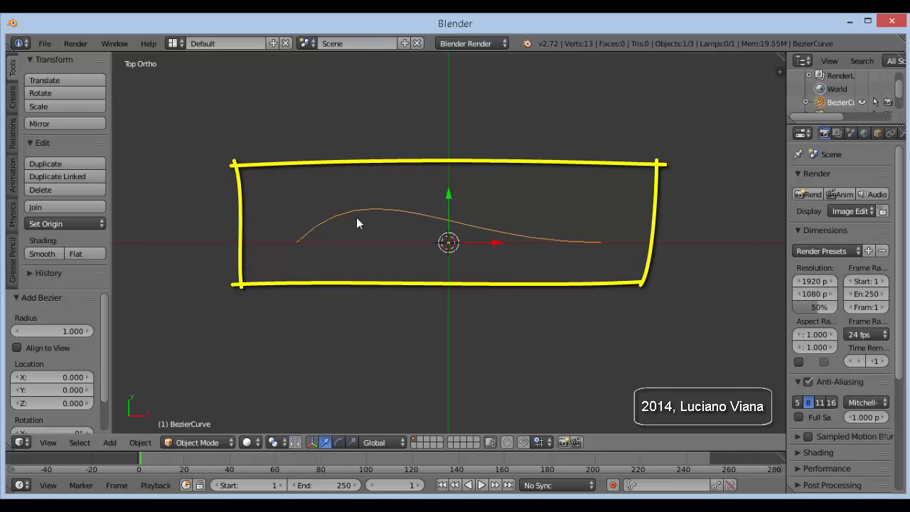
scroll(569, 253, "down", 5)
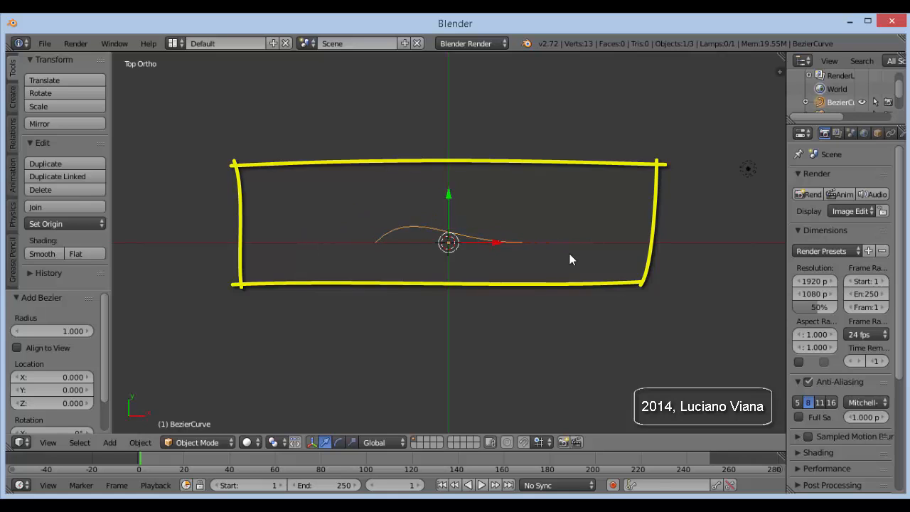
scroll(570, 259, "down", 1)
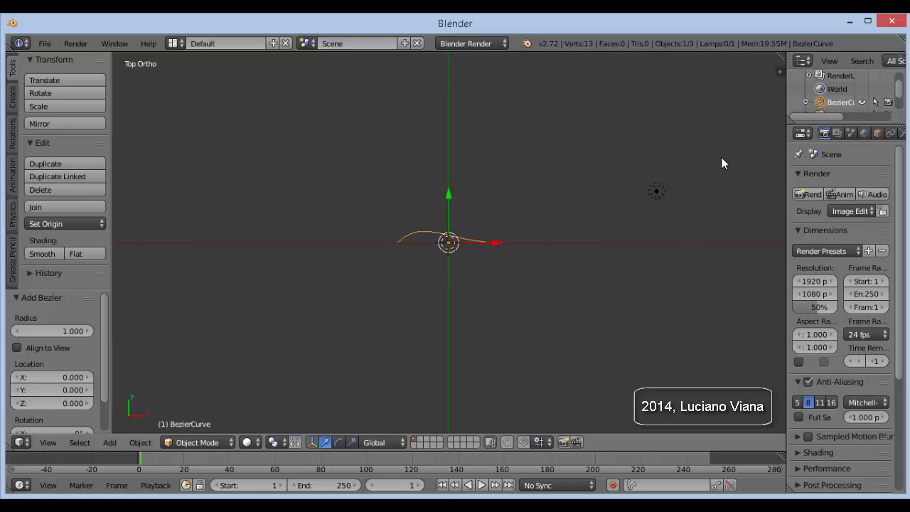
Add a Bezier circle with a radius of 1.000 at the origin, around the curve.
key("shift+a")
mouse_move(722, 163)
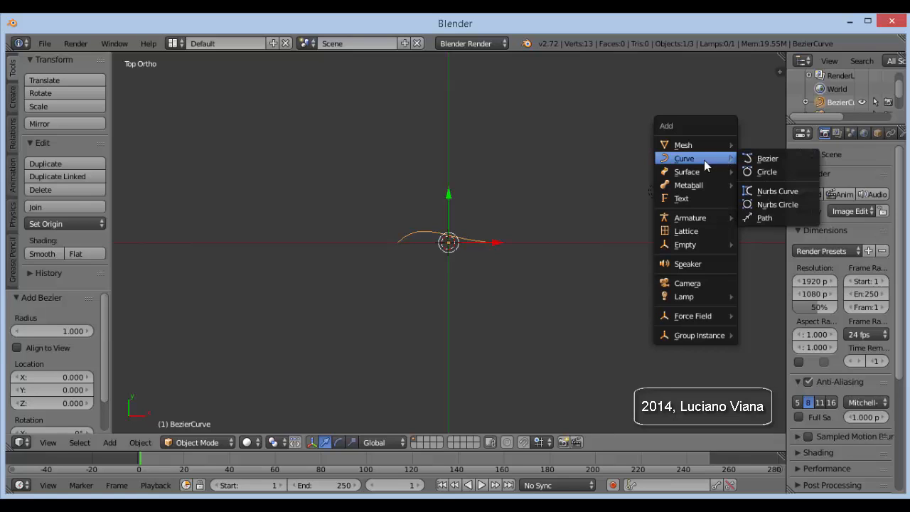
left_click(765, 174)
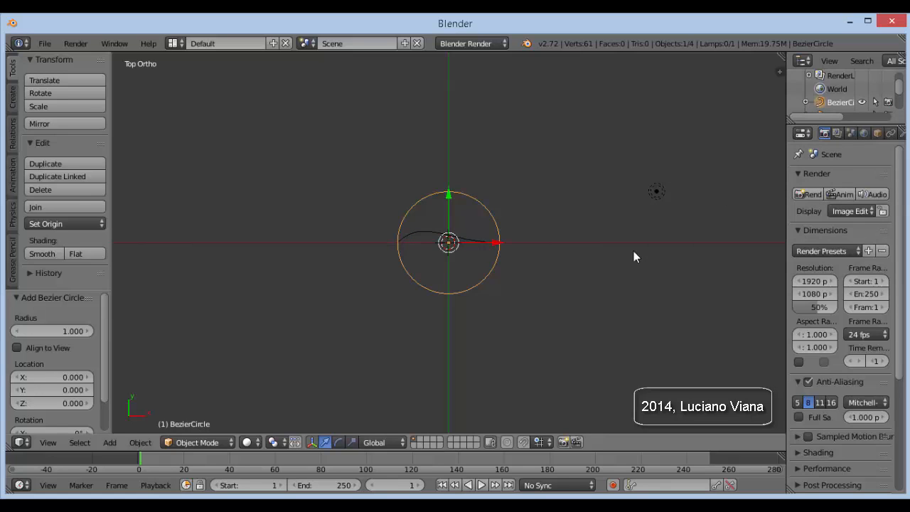
scroll(536, 294, "up", 4)
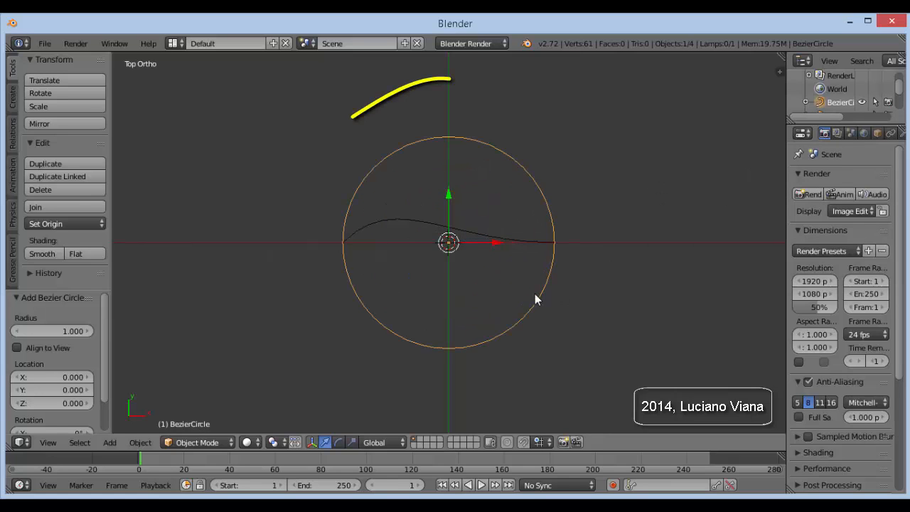
scroll(534, 294, "up", 1)
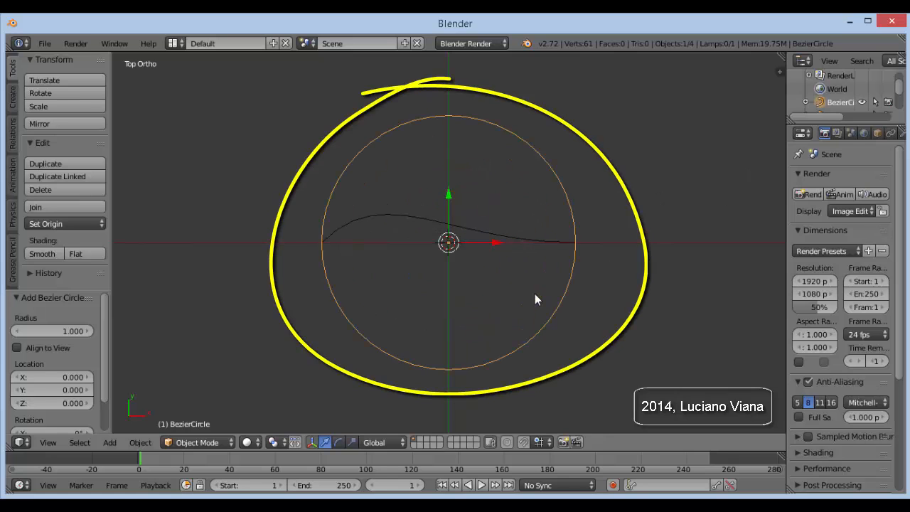
right_click(362, 218)
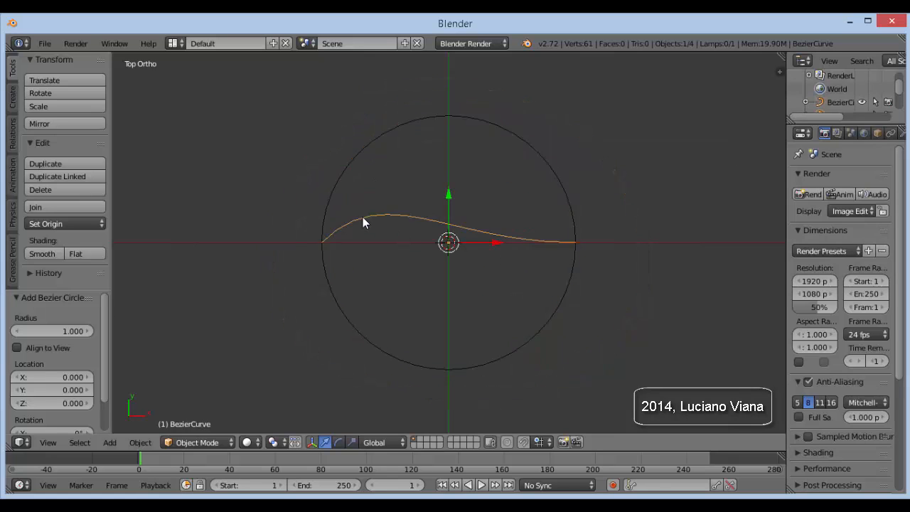
right_click(501, 129)
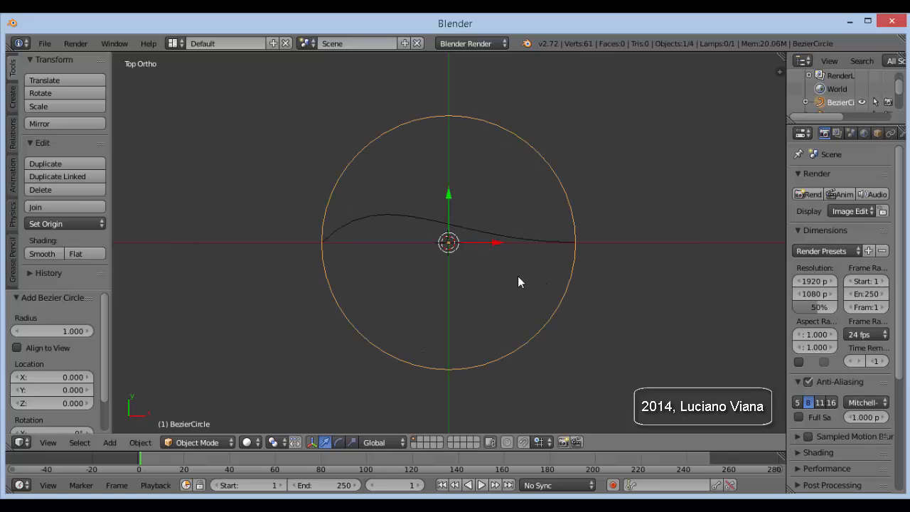
right_click(372, 214)
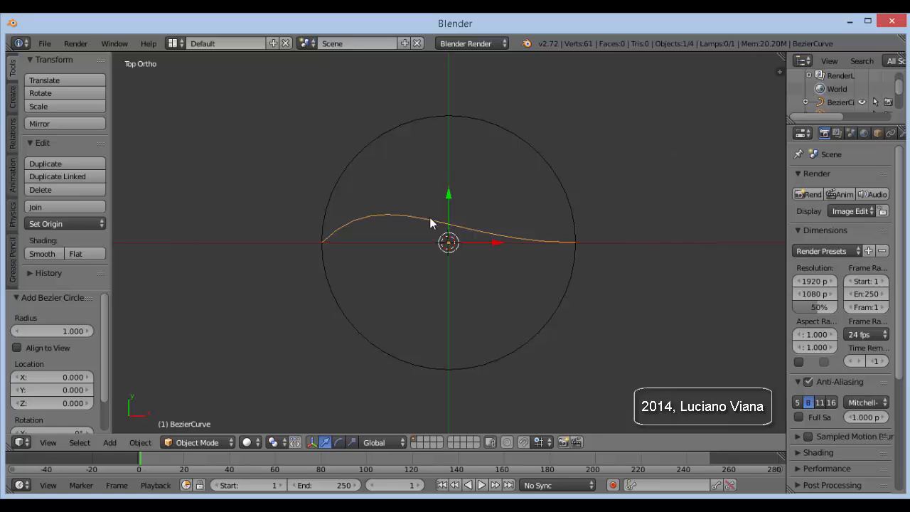
right_click(427, 118)
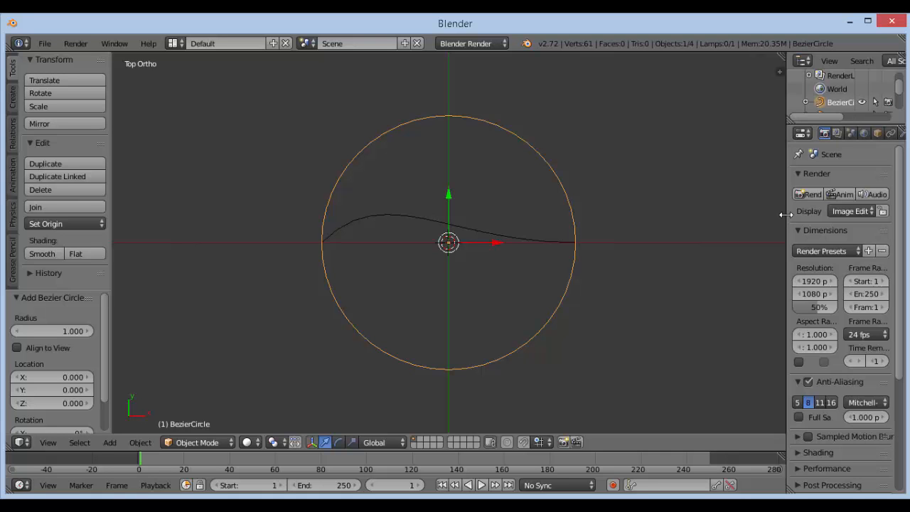
Widen the properties area and assign BezierCurve as the bevel object in the Bezier circle's geometry settings.
left_click_drag(785, 214, 691, 229)
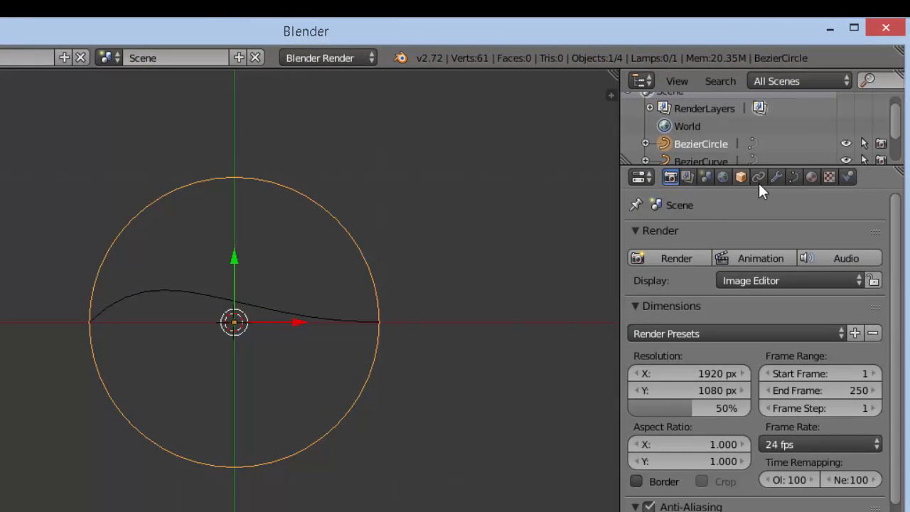
left_click(795, 177)
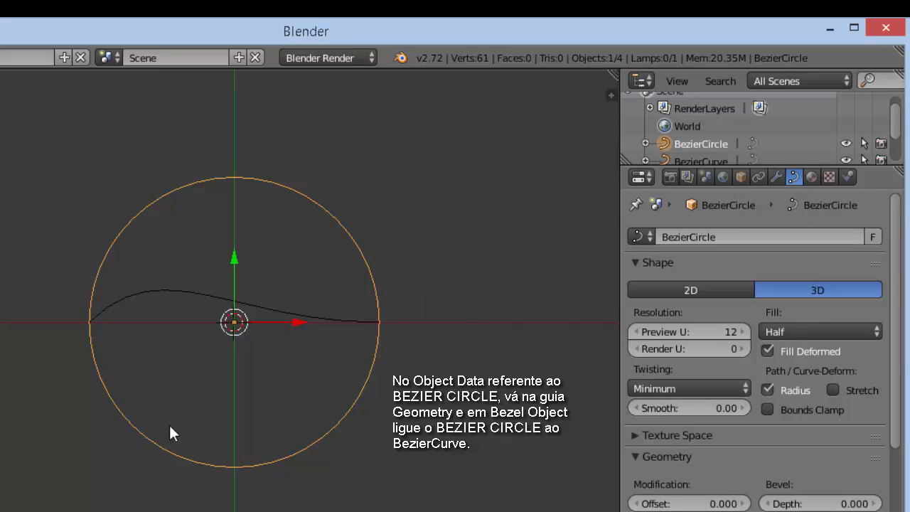
scroll(780, 335, "down", 4)
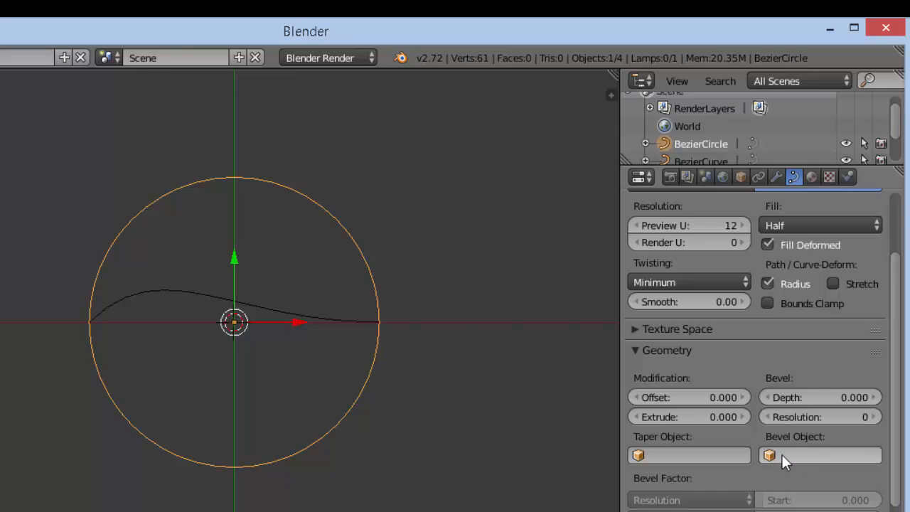
left_click(813, 455)
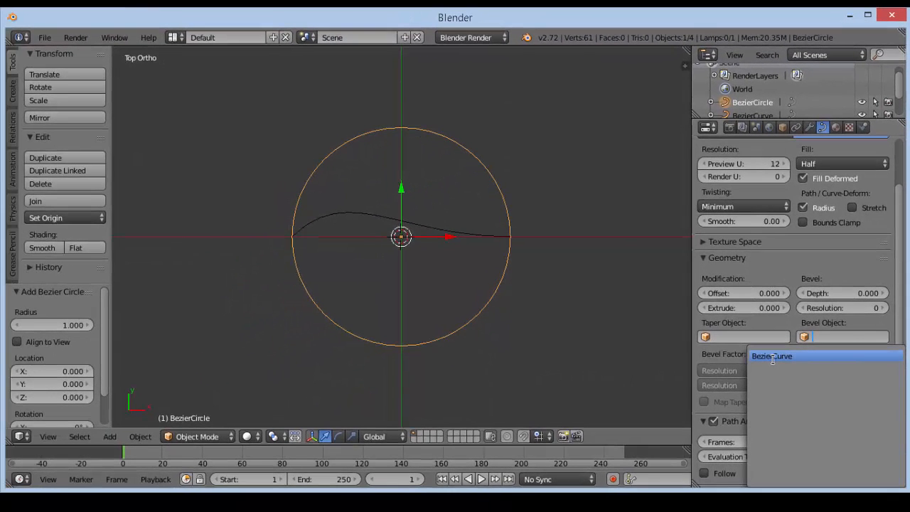
left_click(773, 357)
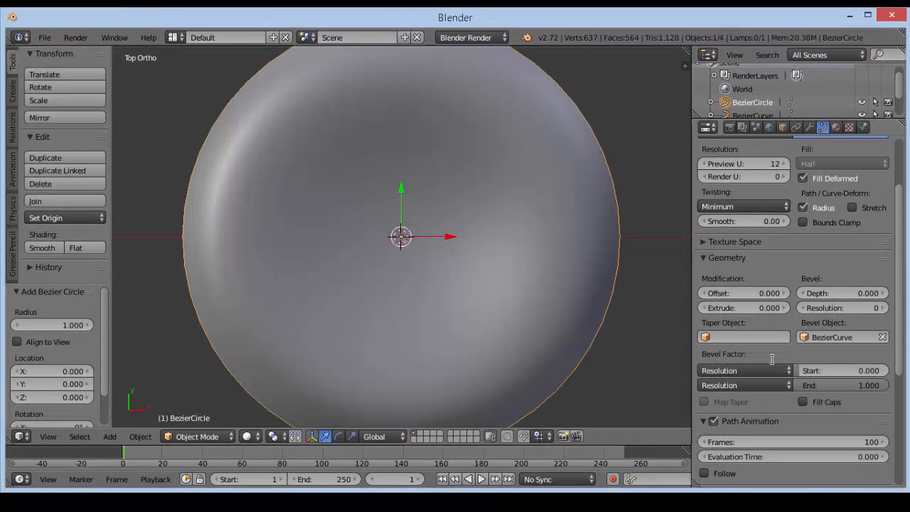
scroll(536, 287, "down", 2)
scroll(530, 284, "down", 1)
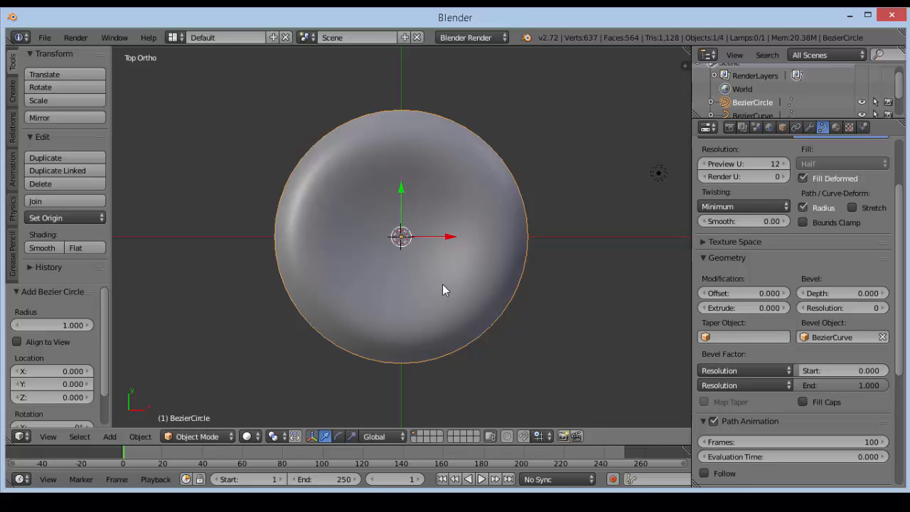
scroll(443, 283, "down", 2)
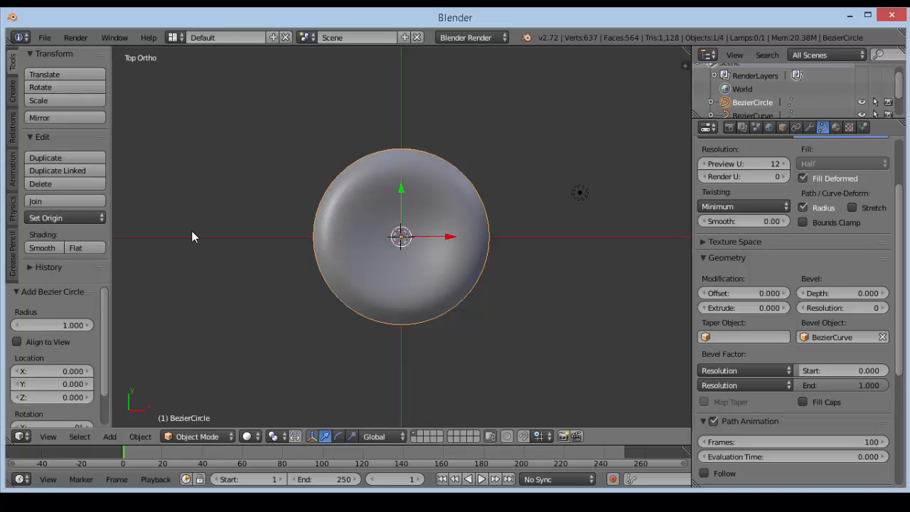
Show the scene in wireframe and enlarge the scene object list to select BezierCurve from it.
key("z")
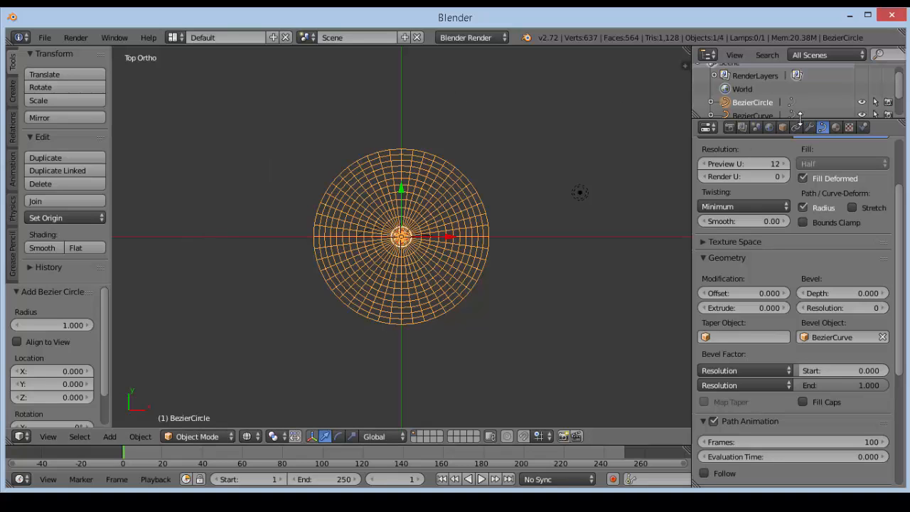
left_click_drag(801, 122, 802, 179)
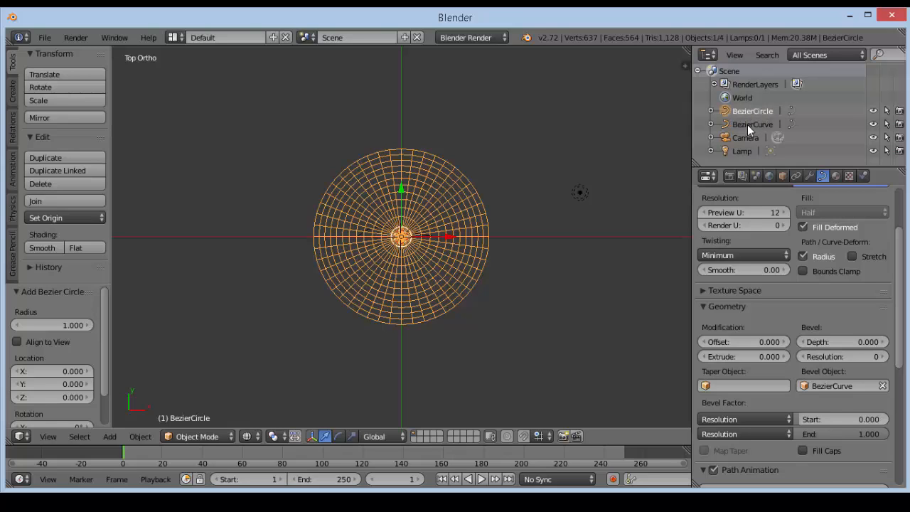
left_click(748, 124)
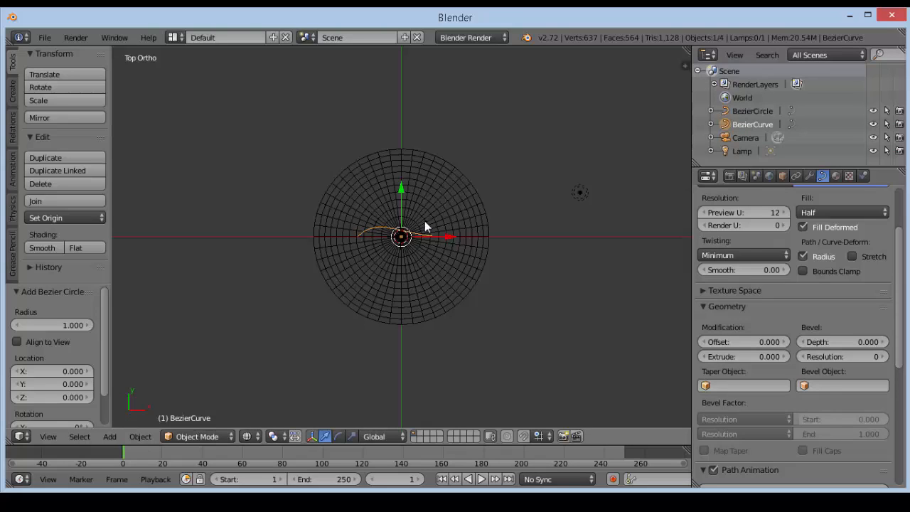
Hide the transform manipulator and make BezierCircle the selected object.
left_click(311, 439)
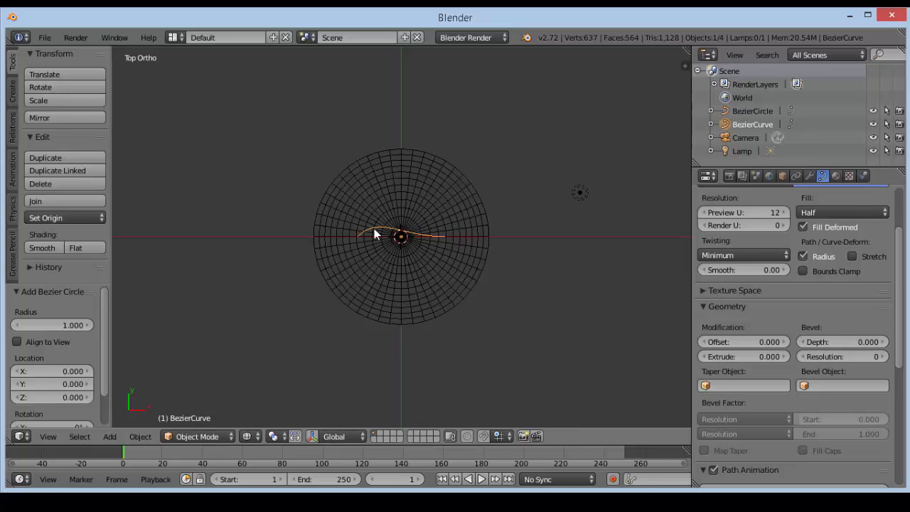
scroll(485, 242, "up", 4)
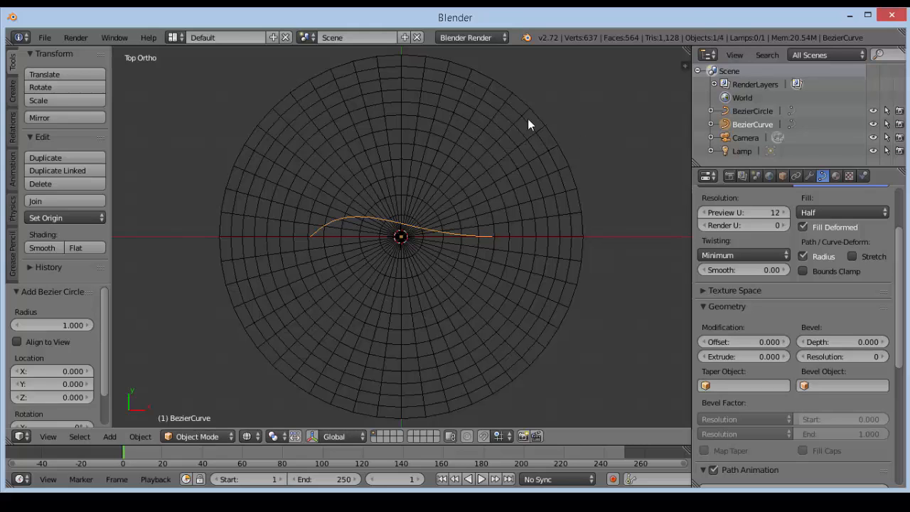
left_click(743, 111)
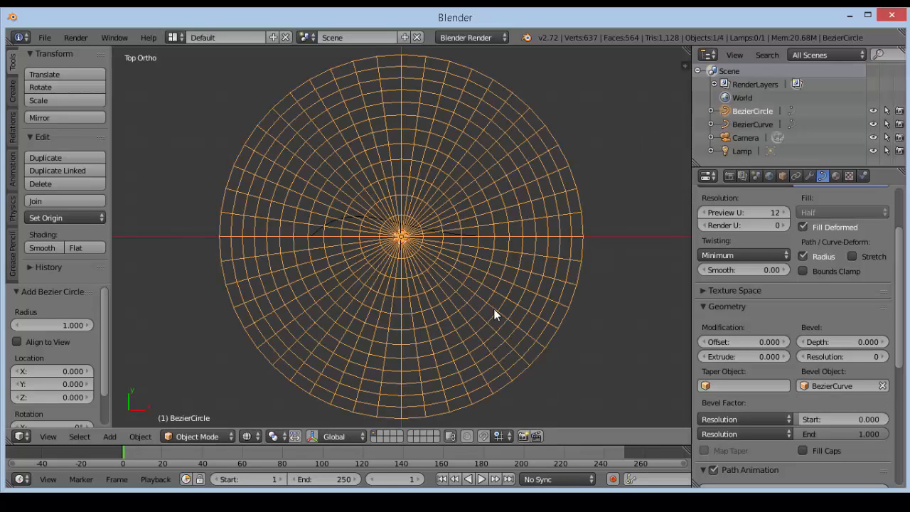
Switch the 3D view to the front orthographic view.
scroll(457, 239, "down", 2)
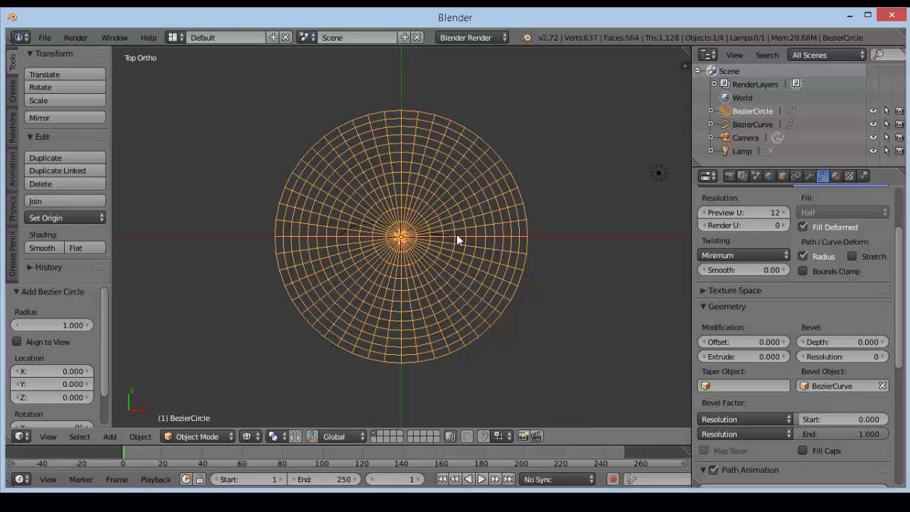
scroll(456, 235, "up", 1)
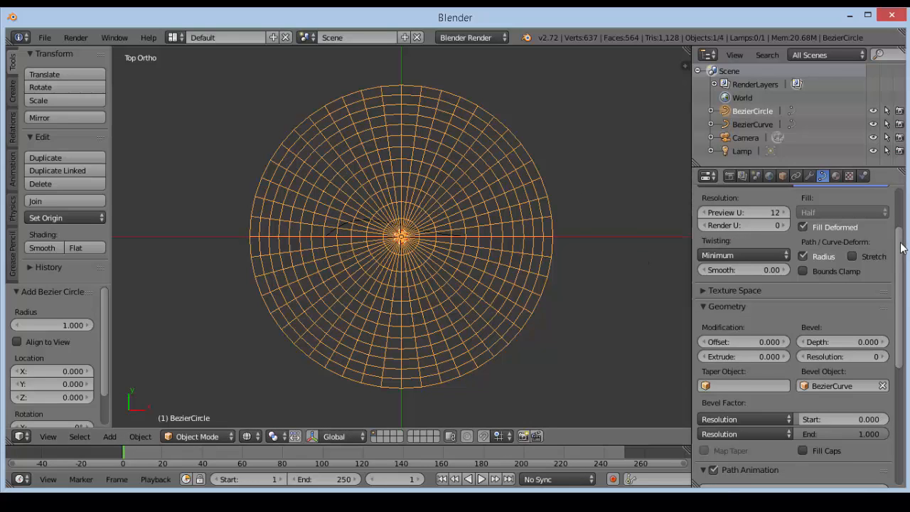
left_click_drag(901, 248, 903, 281)
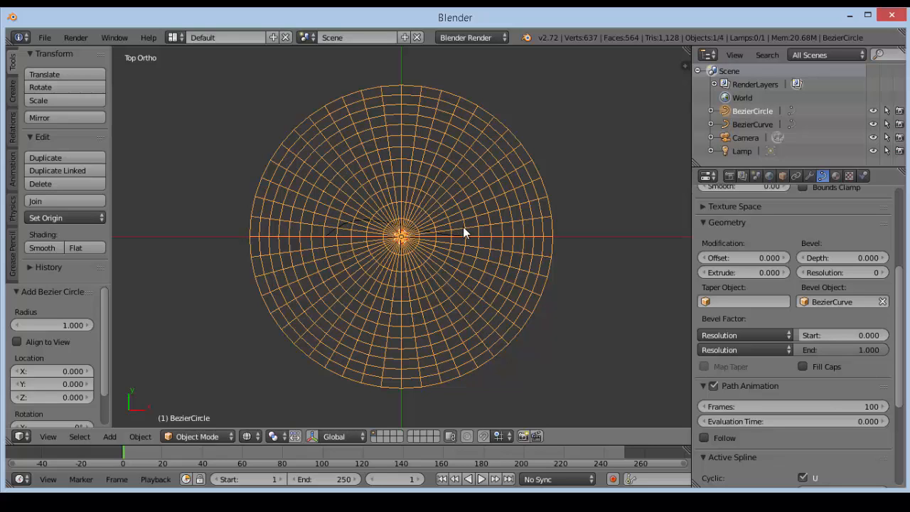
scroll(463, 226, "down", 3)
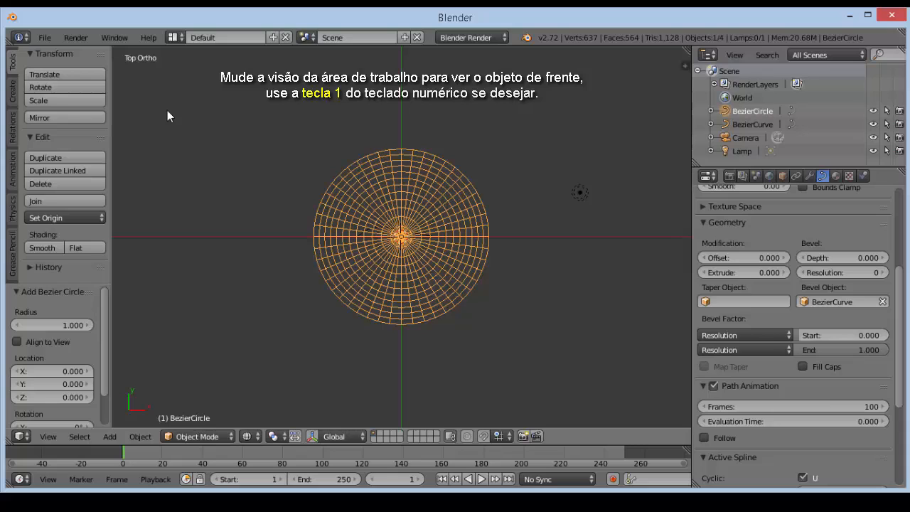
left_click(47, 437)
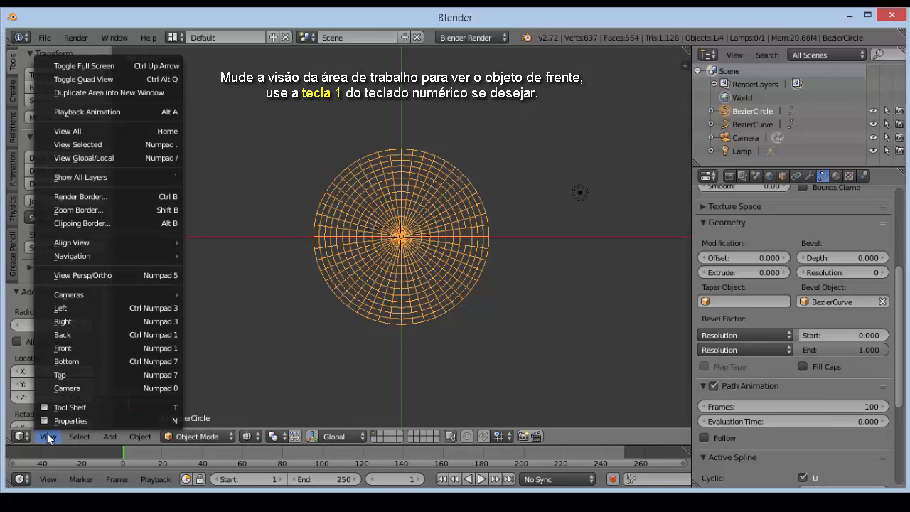
left_click(86, 347)
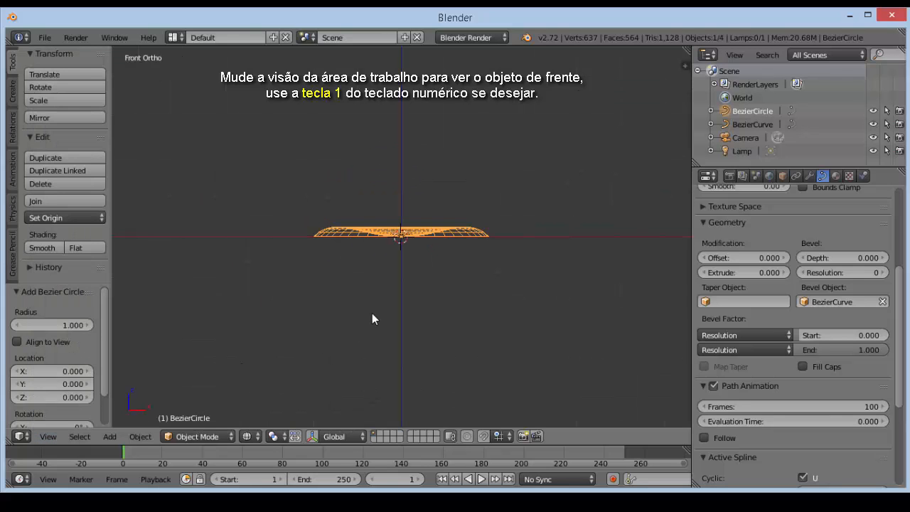
scroll(372, 313, "up", 5)
scroll(372, 313, "down", 2)
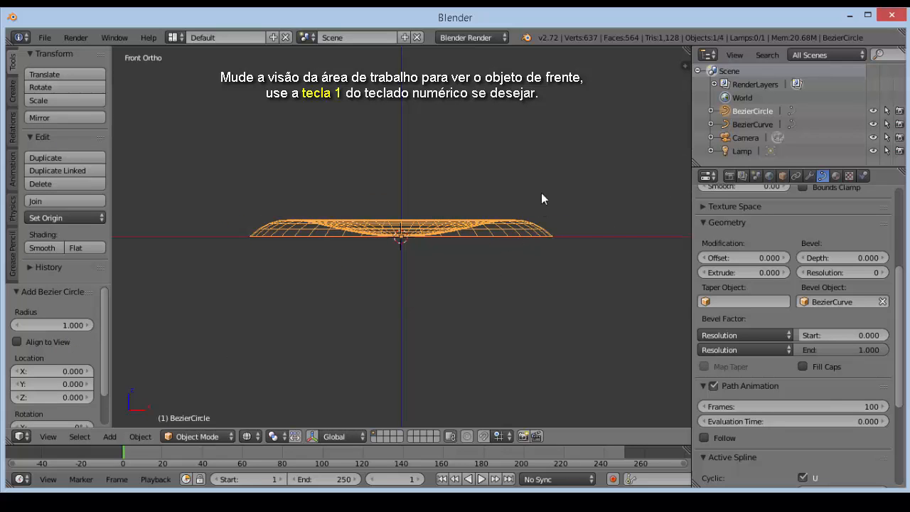
Rotate BezierCurve 90° about the global X axis and show the transform manipulator.
left_click(748, 124)
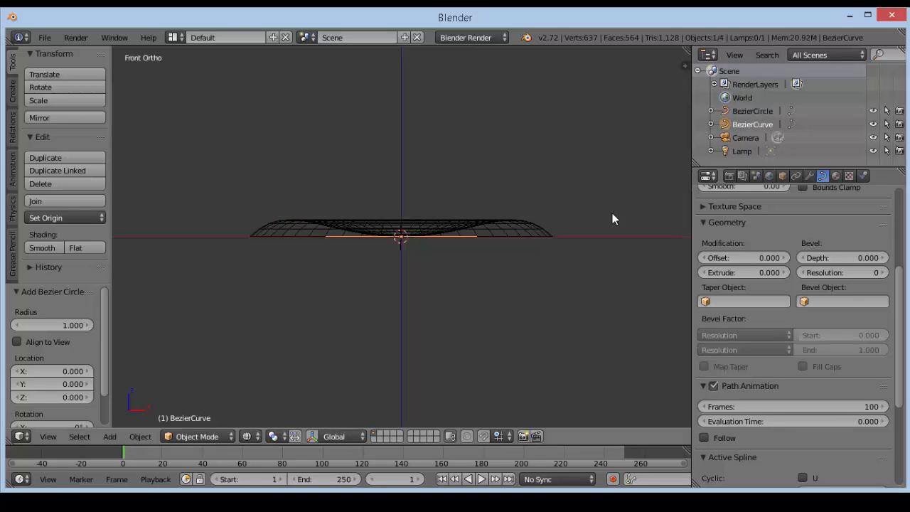
scroll(458, 258, "up", 2)
scroll(457, 263, "up", 1)
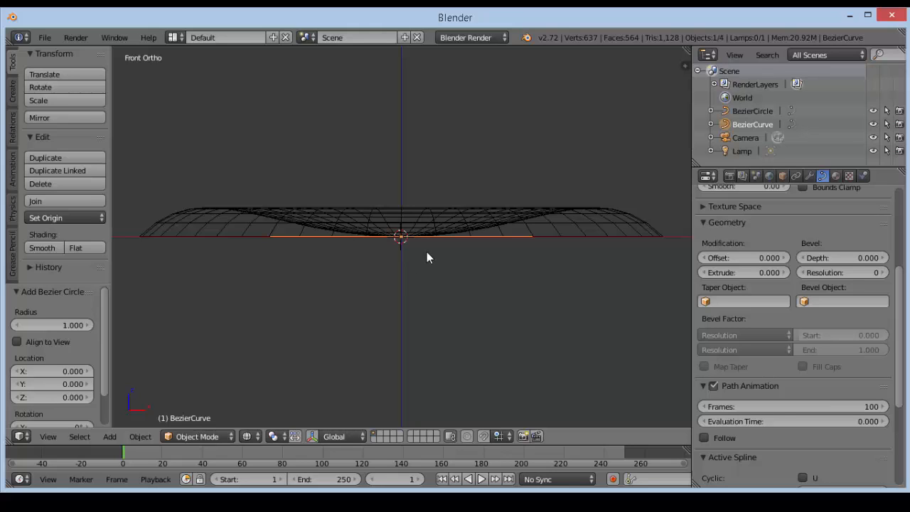
left_click(311, 437)
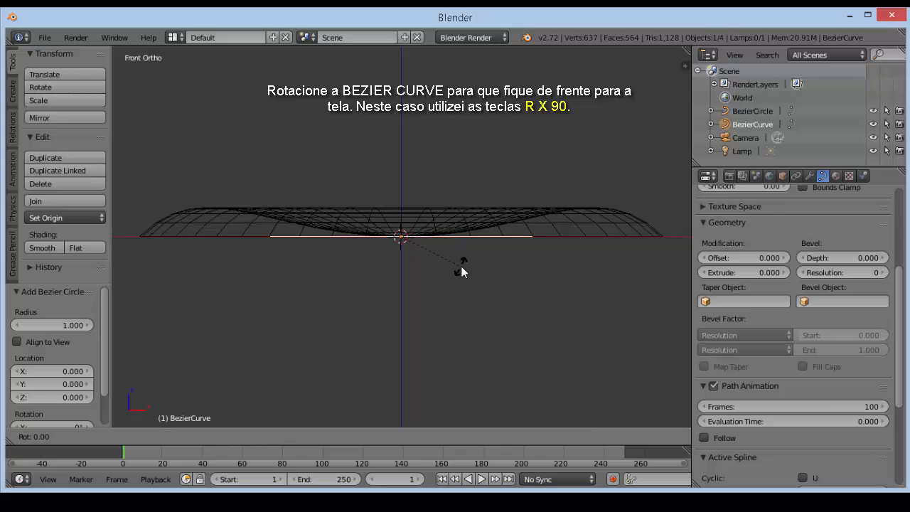
type("x")
type("9")
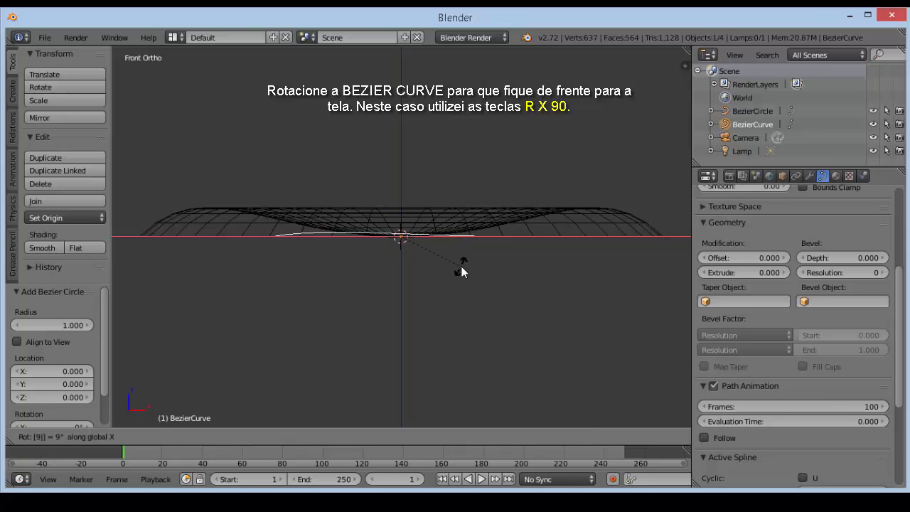
type("0")
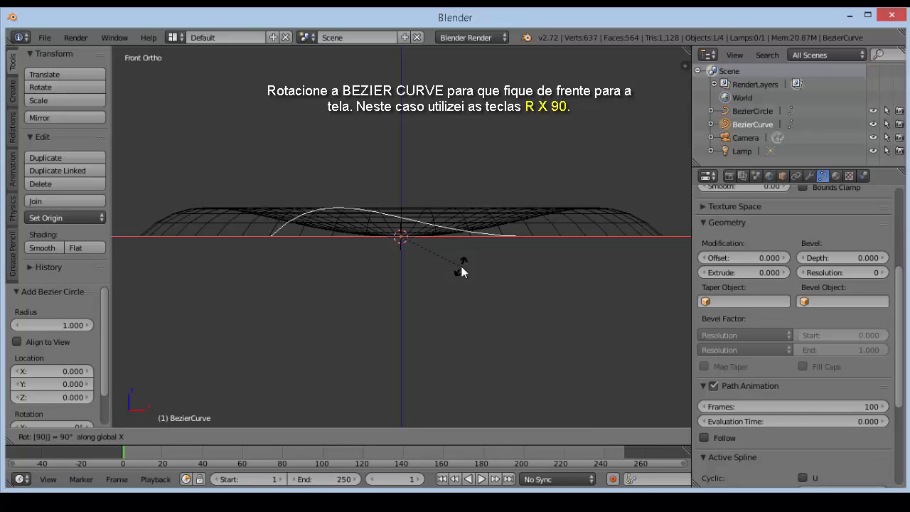
key("Return")
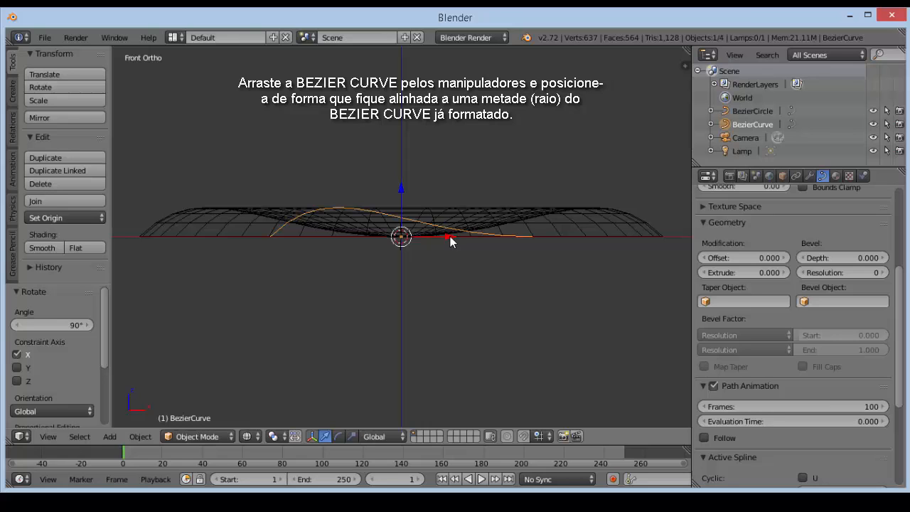
Move BezierCurve about -0.993 along the X axis so it lines up with the left half (radius) of the bevelled circle.
key("g")
key("x")
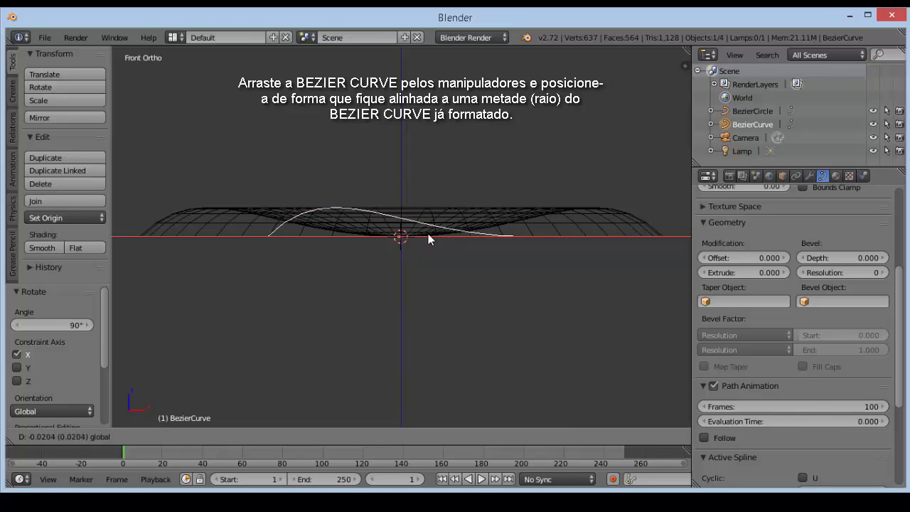
left_click(320, 243)
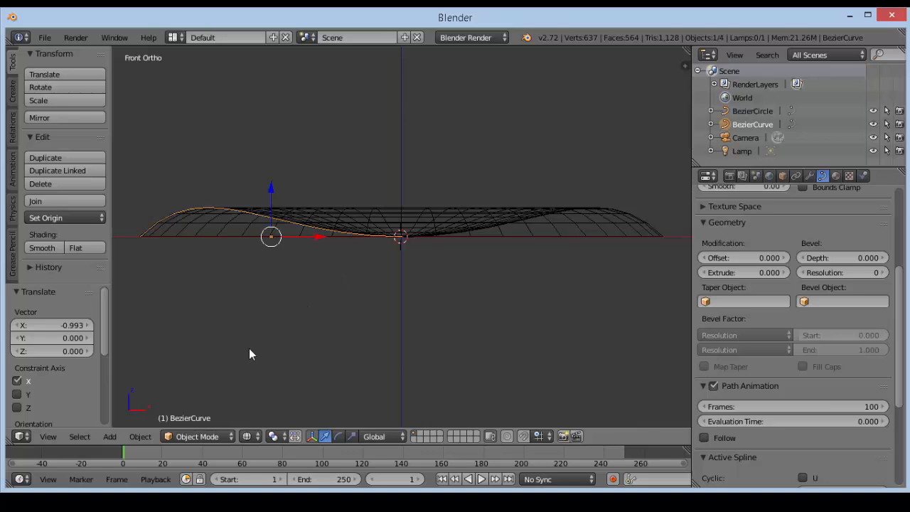
Put BezierCurve into Edit Mode and hide BezierCircle so only the profile curve is shown.
left_click(231, 436)
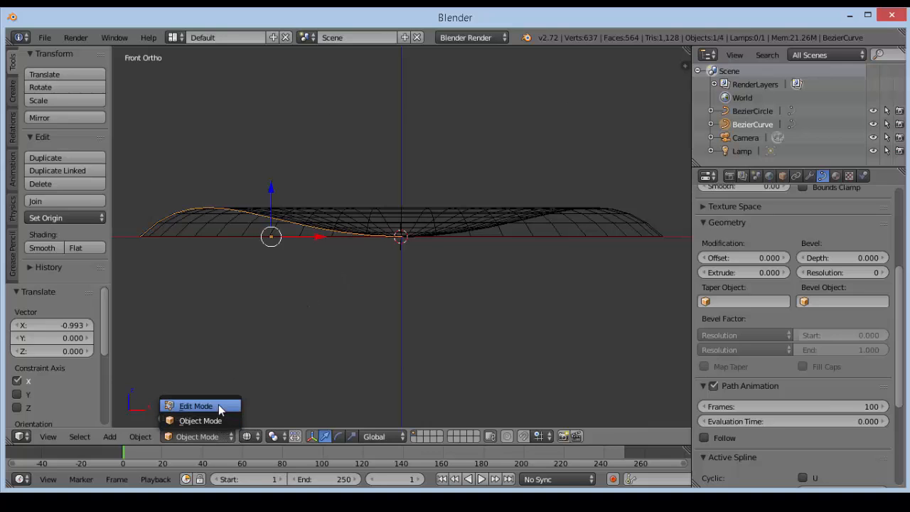
left_click(218, 404)
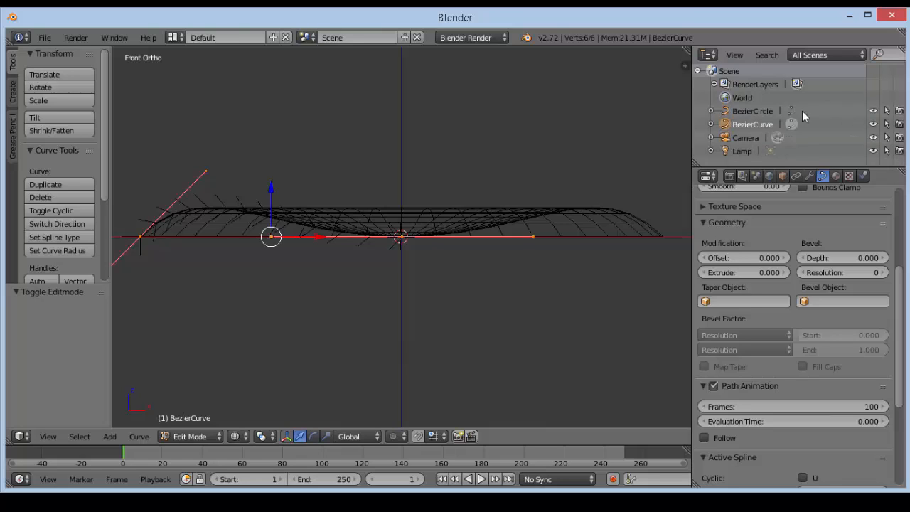
left_click(873, 110)
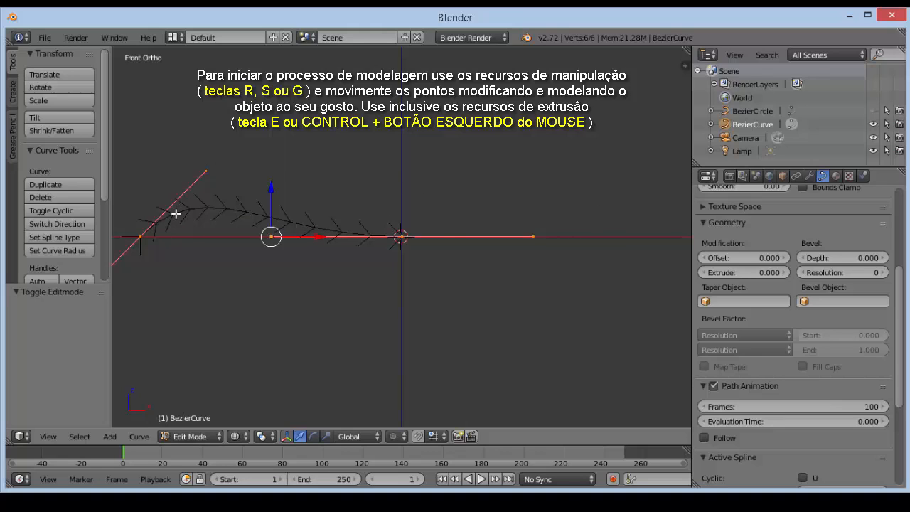
Examine the profile curve's two control points and their handles by selecting them one after another.
right_click(140, 237)
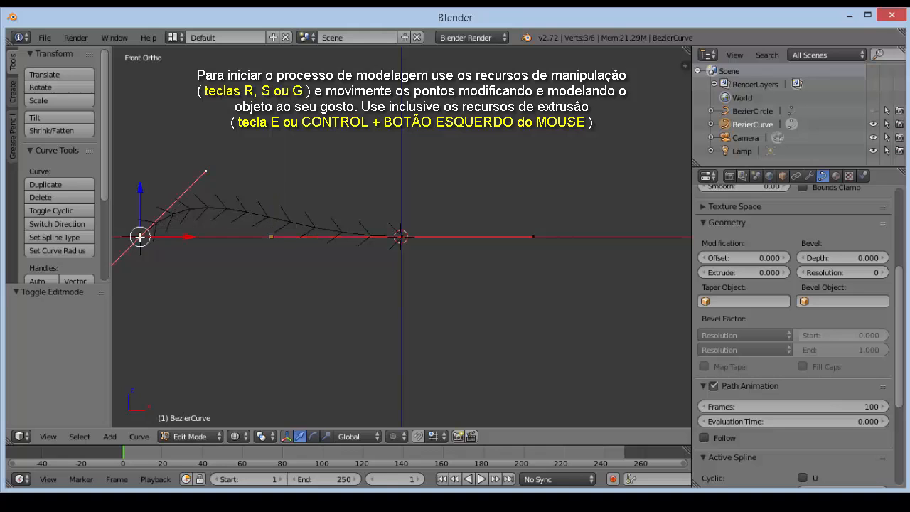
right_click(205, 171)
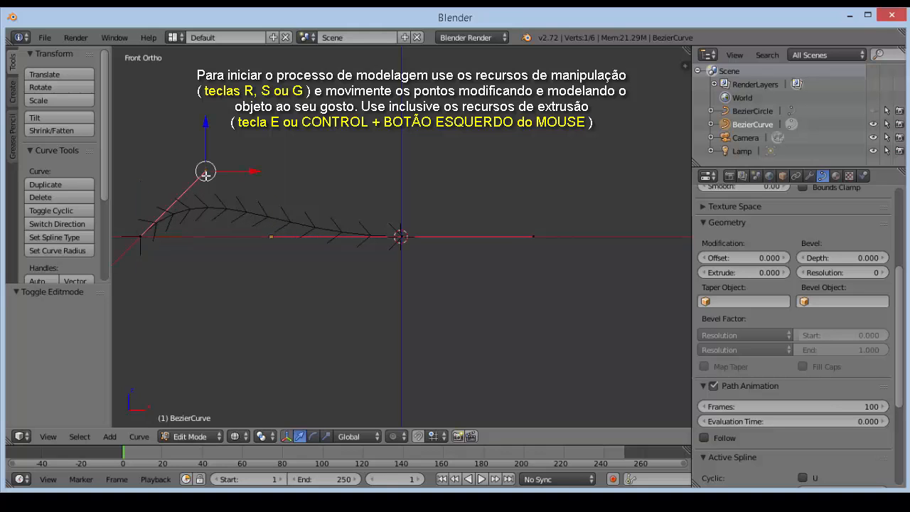
right_click(269, 239)
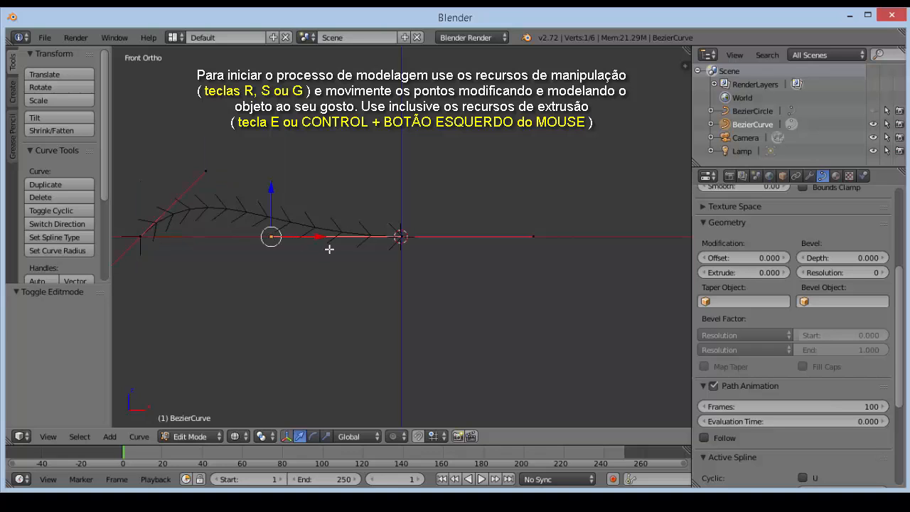
right_click(401, 236)
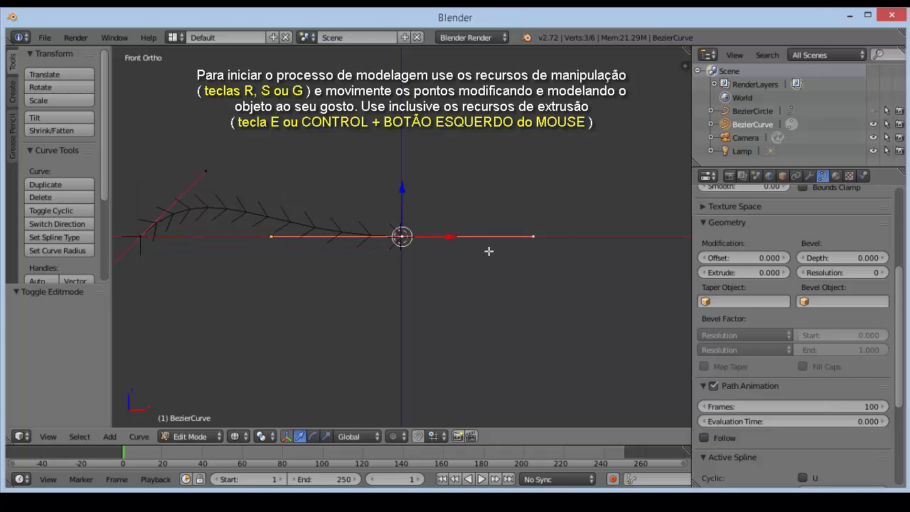
right_click(533, 238)
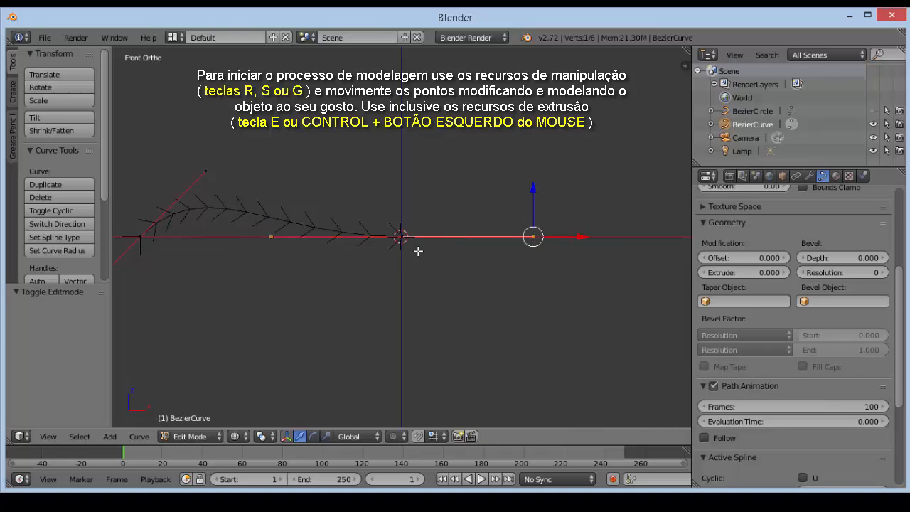
right_click(401, 236)
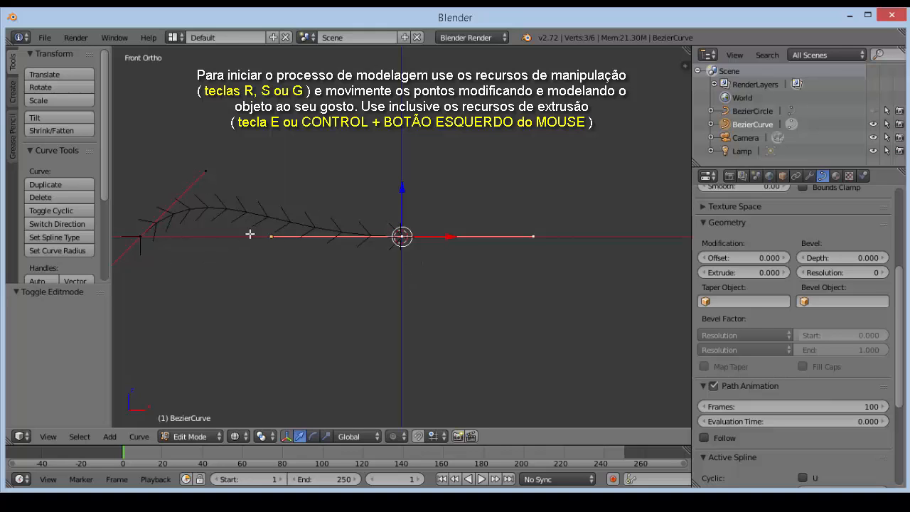
Make BezierCircle visible again and display the scene with solid shading.
scroll(275, 228, "down", 1)
scroll(276, 228, "down", 2)
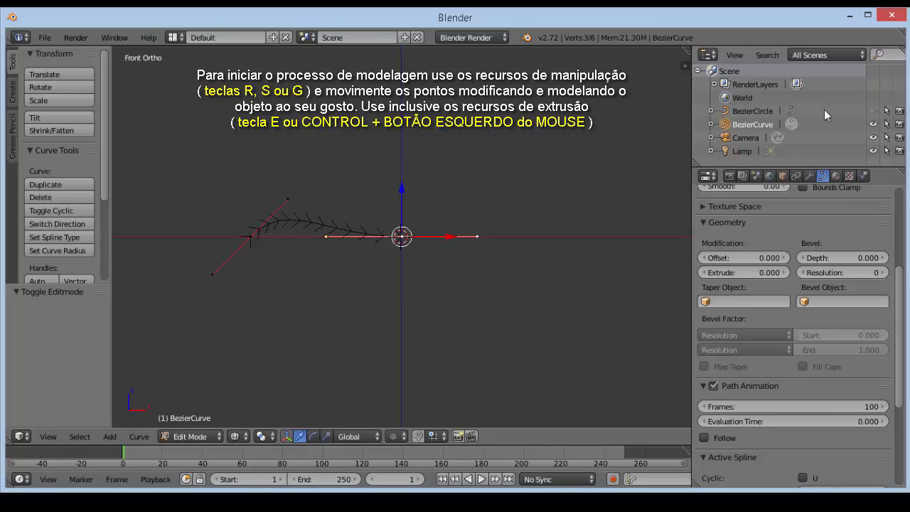
left_click(874, 112)
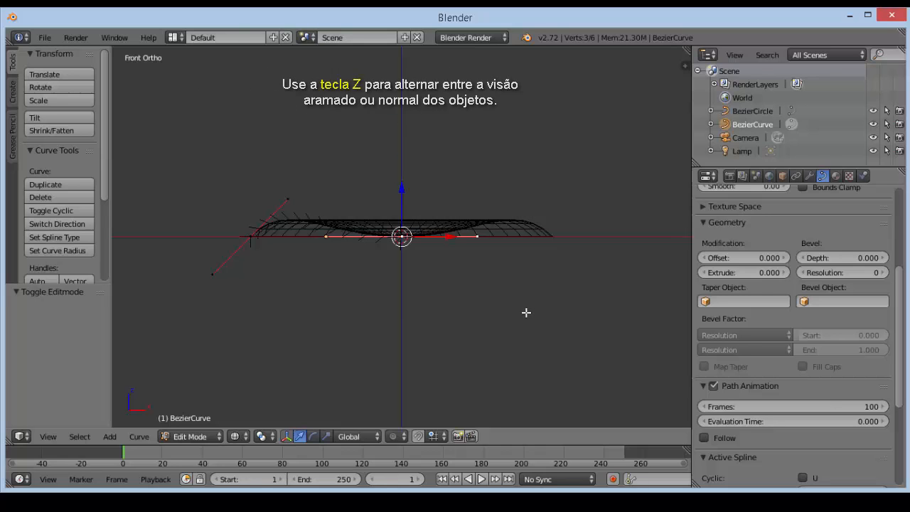
scroll(526, 312, "up", 1)
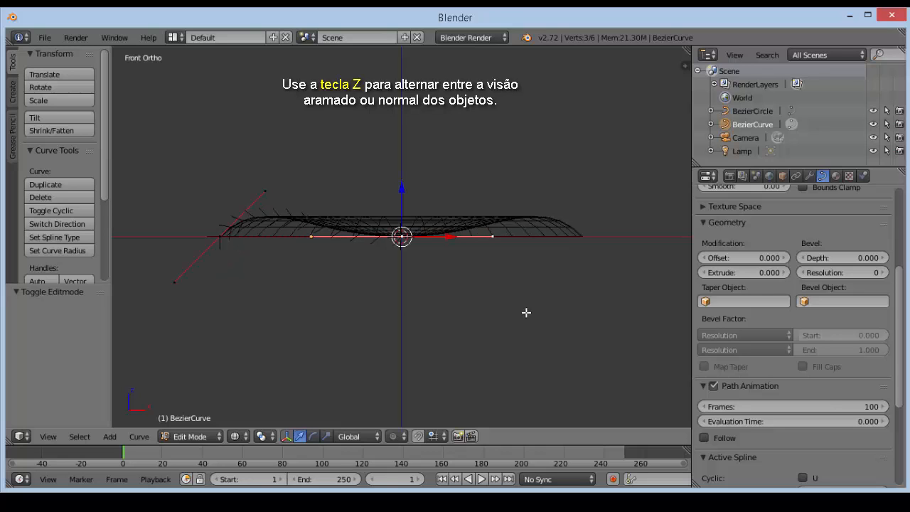
key("z")
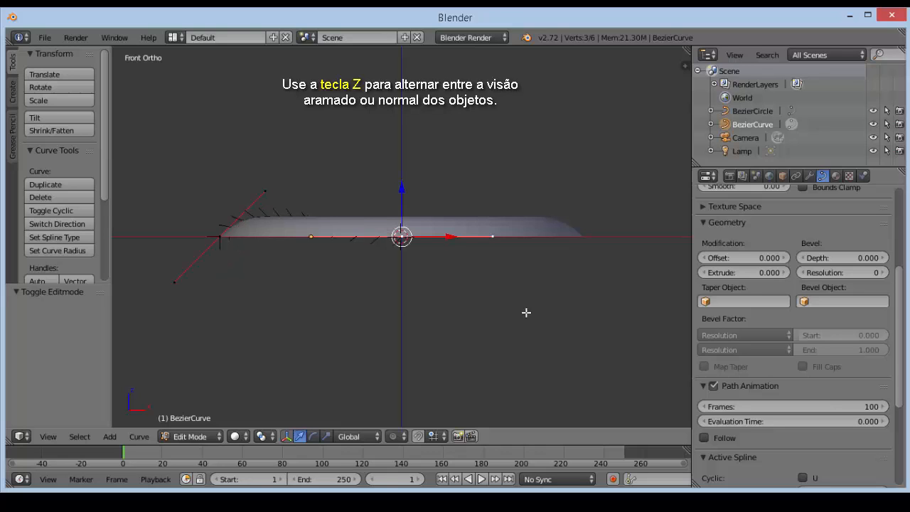
Rotate the upper handle of the curve's outer left control point by about 95° so it points downward.
right_click(221, 235)
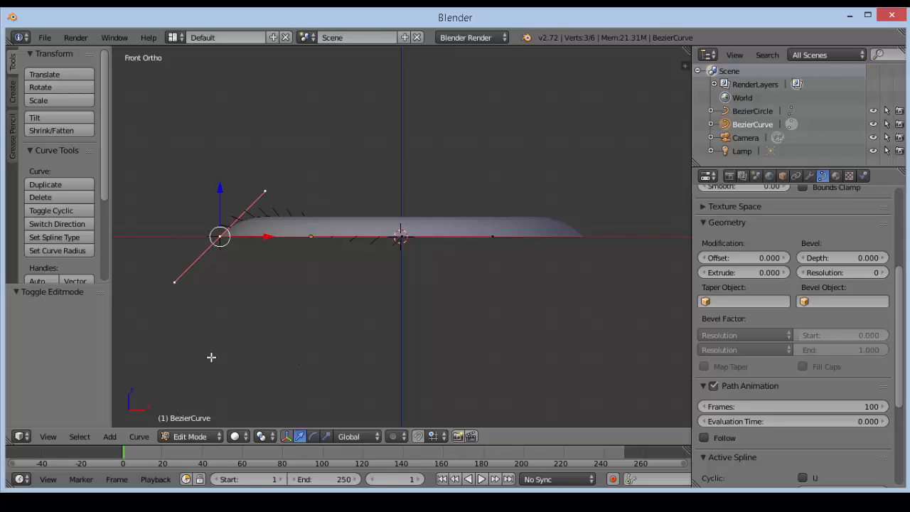
right_click(264, 190)
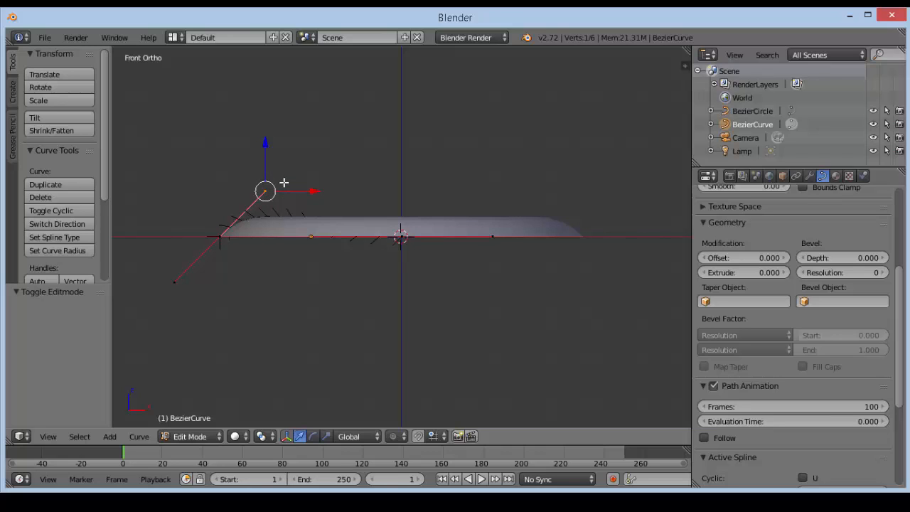
key("r")
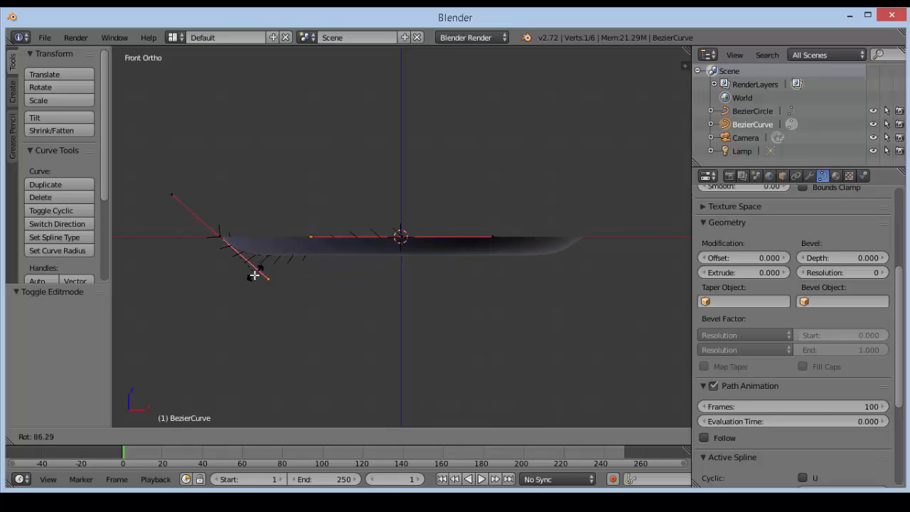
left_click(250, 279)
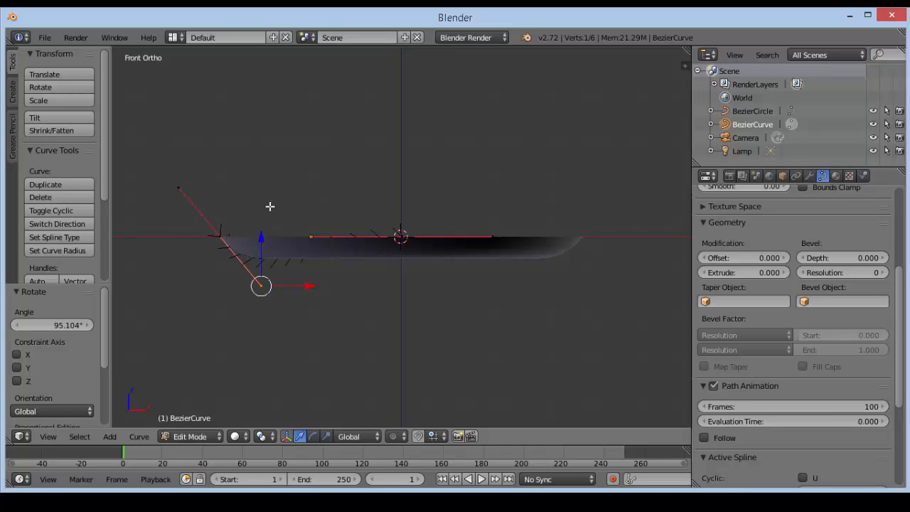
Extend the curve from its outer left control point with a new point above it, at about X -1.815, Z 1.210.
right_click(218, 236)
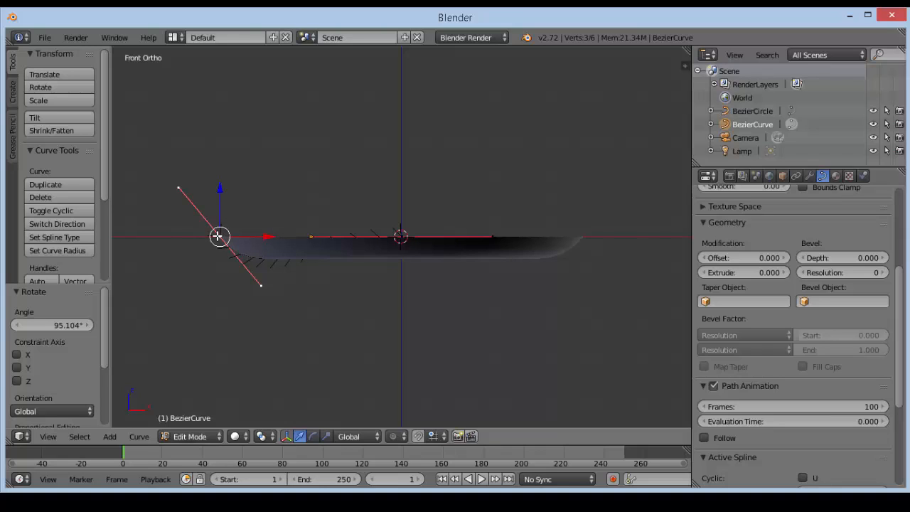
left_click(237, 126, "ctrl")
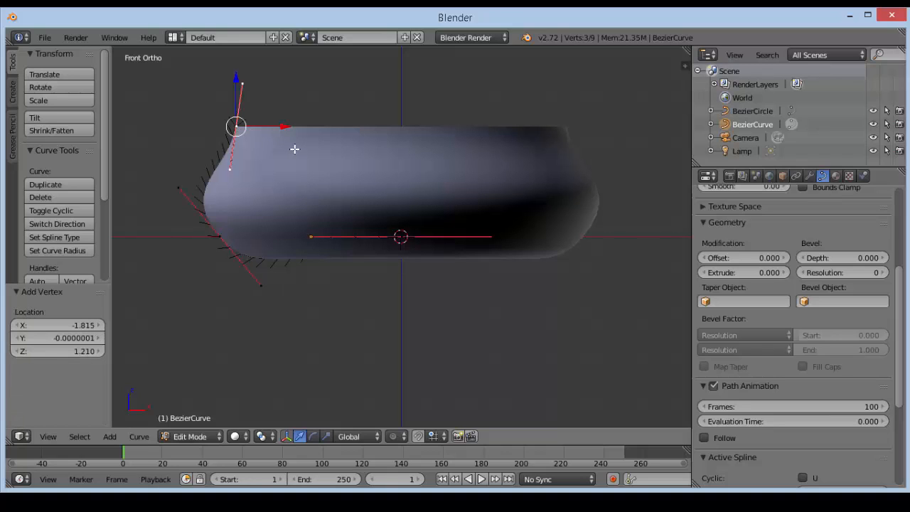
scroll(296, 153, "down", 1)
scroll(296, 153, "down", 3)
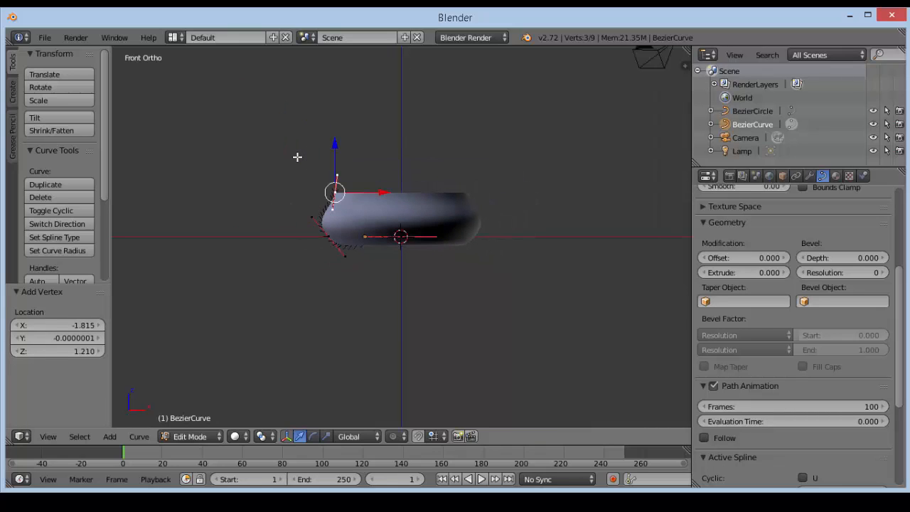
Extend the profile curve upward with two new points at about X -1.500, Z 2.957 and X -1.675, Z 5.059.
scroll(297, 156, "down", 1)
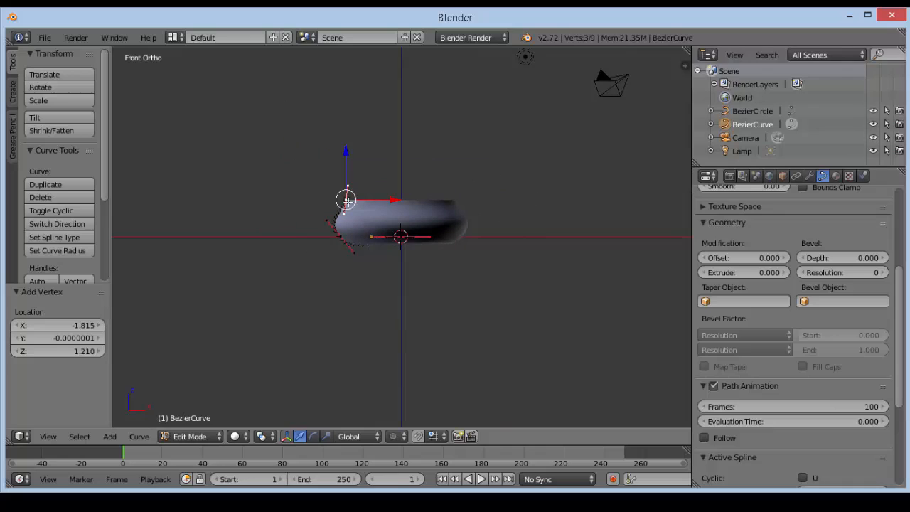
left_click(353, 151)
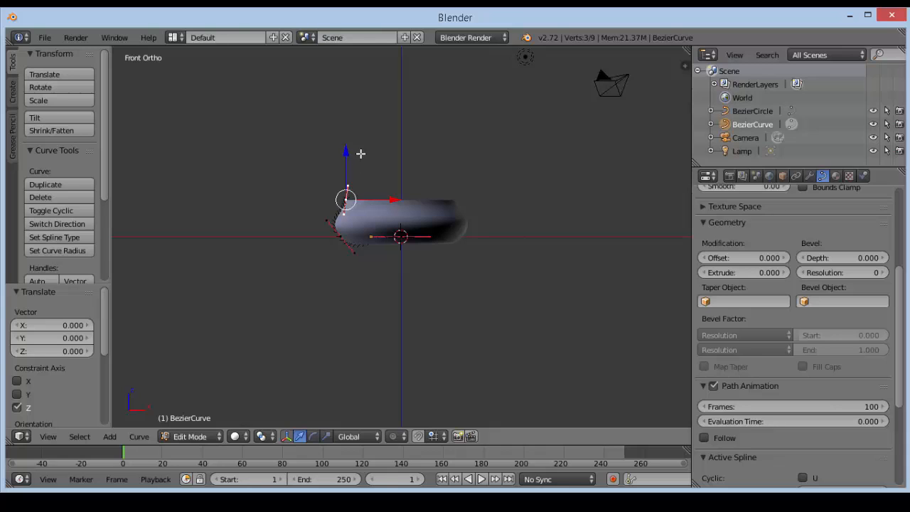
right_click(356, 146, "ctrl")
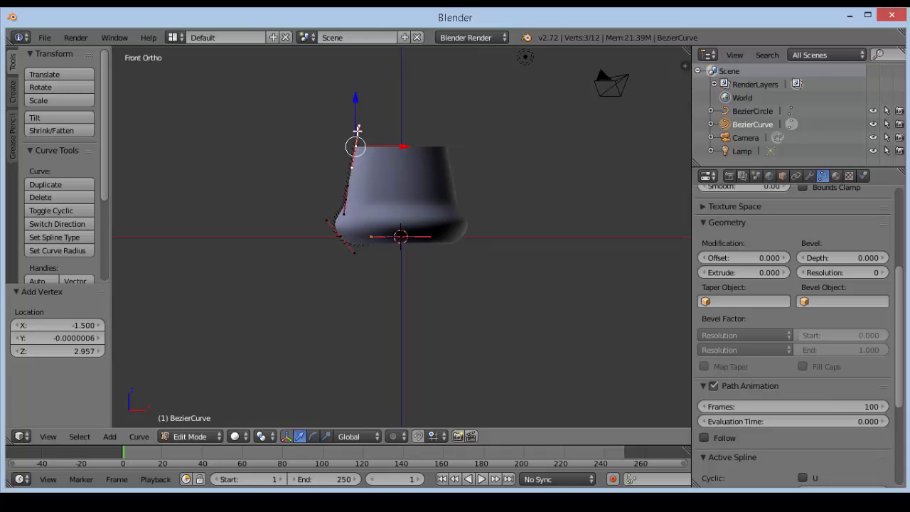
left_click(355, 102)
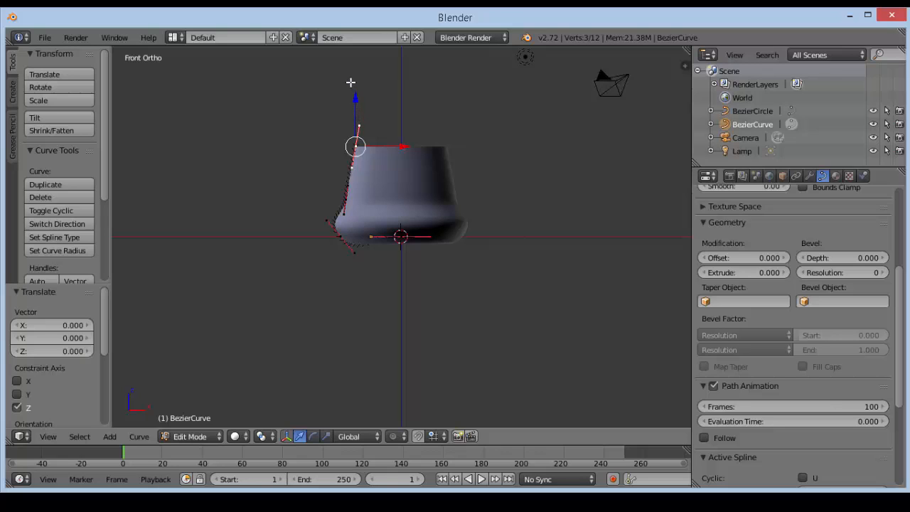
left_click(350, 83, "ctrl")
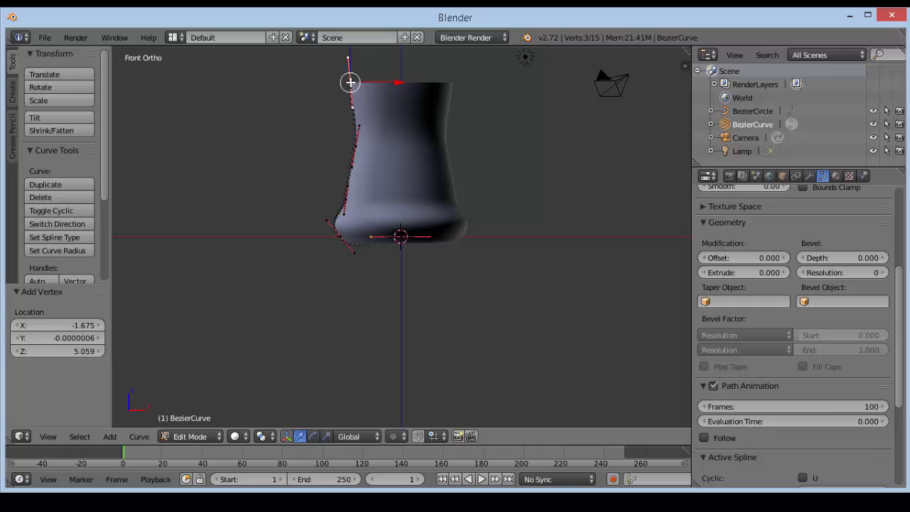
Move the profile curve's top point outward by about -1.577 in X and 0.184 in Z to widen the rim.
scroll(392, 93, "down", 3)
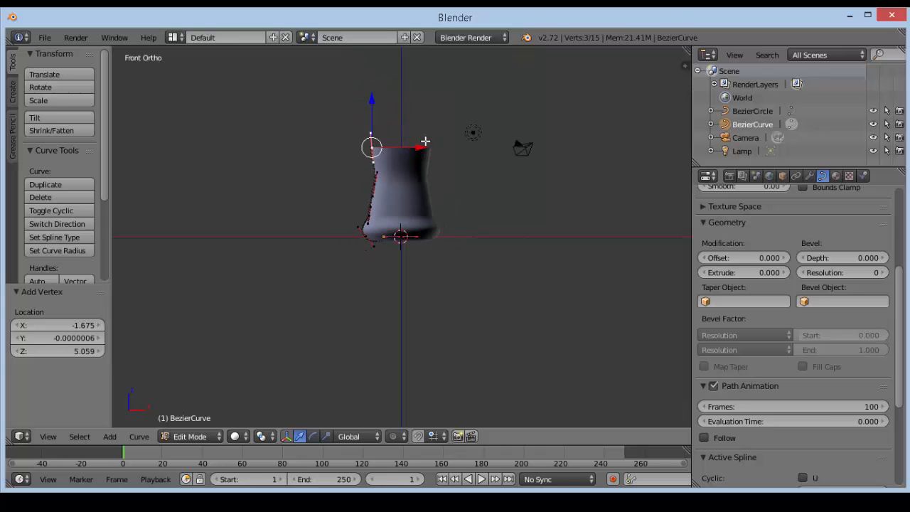
scroll(434, 135, "up", 2)
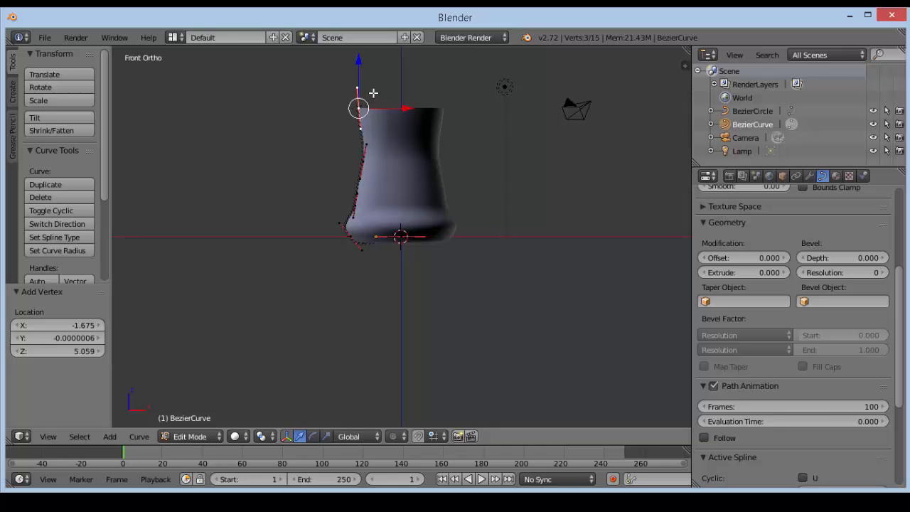
key("g")
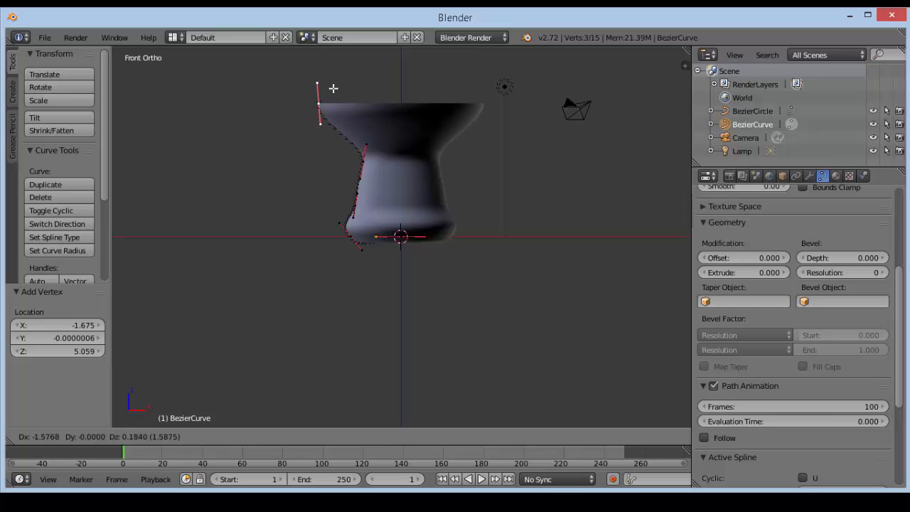
left_click(334, 88)
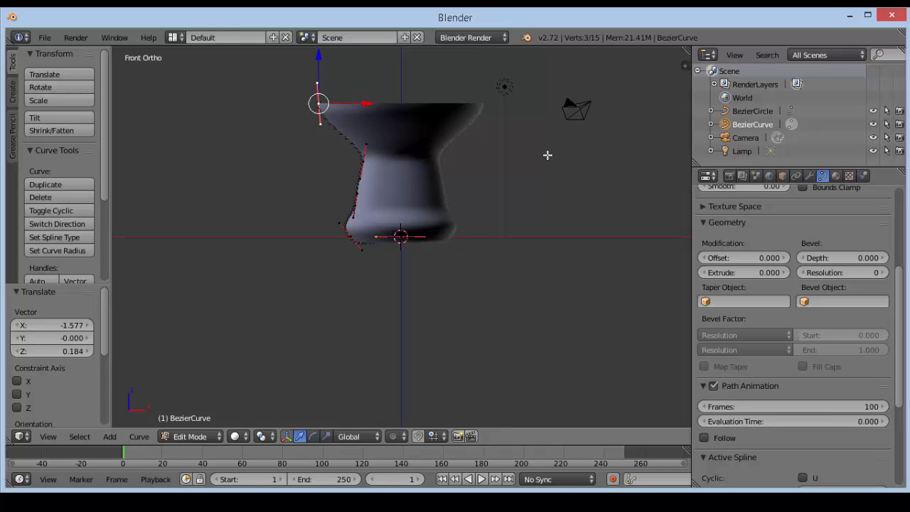
Rotate the lower handle of the curve's top point by about 82.5° so it points outward from the rim.
middle_click_drag(547, 154, 394, 86)
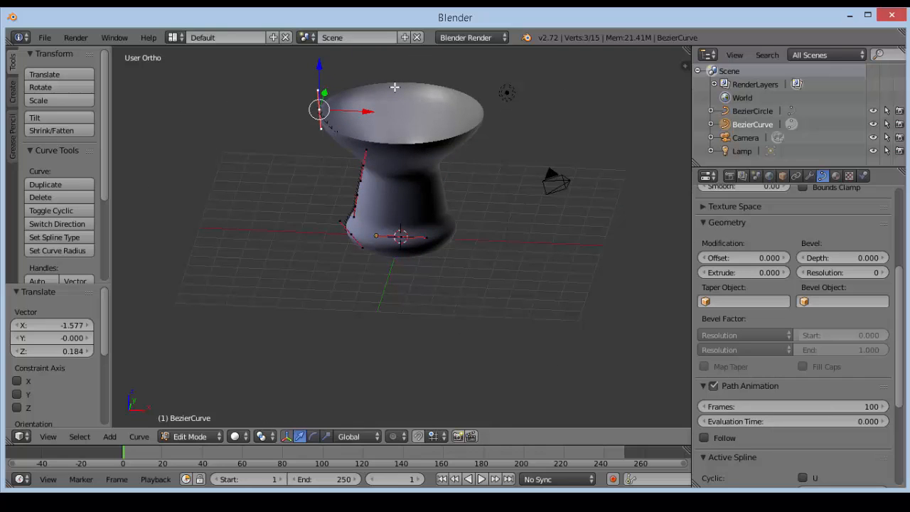
right_click(321, 129)
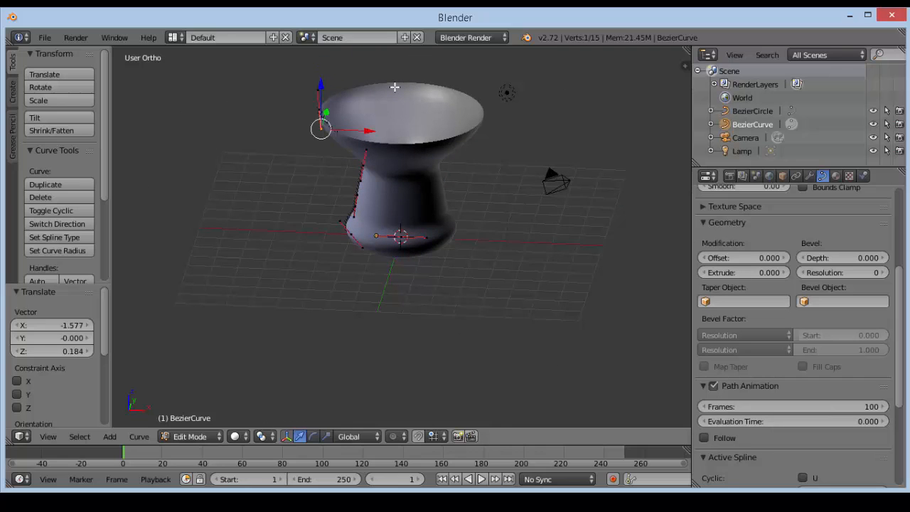
key("r")
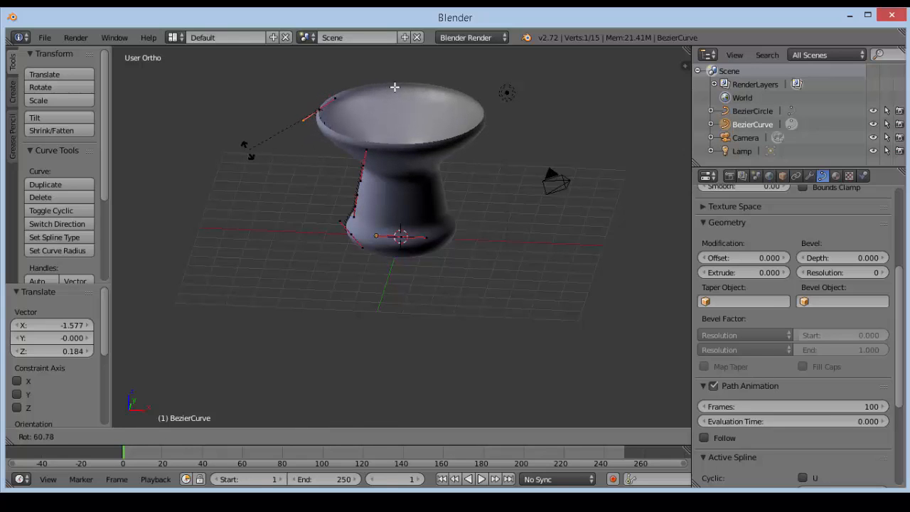
left_click(236, 122)
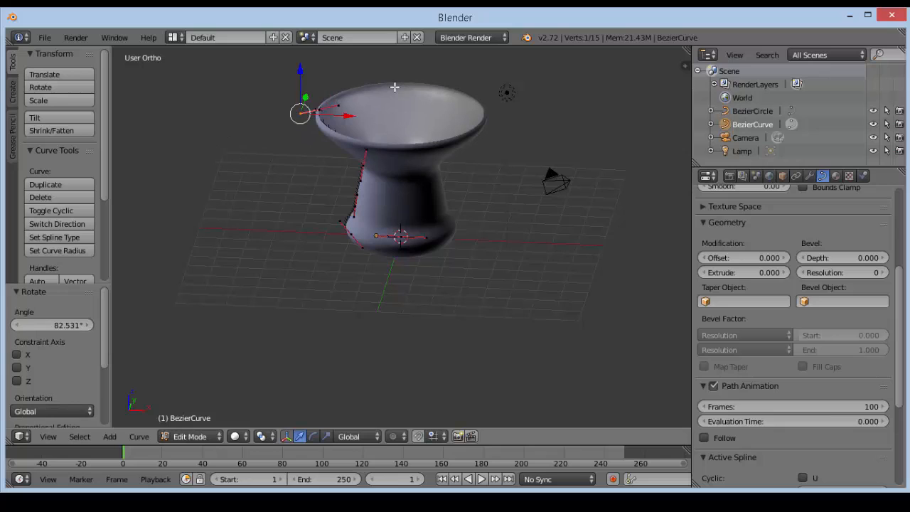
Scale the top point's inner handle by about -2.765 so it extends outward and flares the rim.
right_click(394, 86)
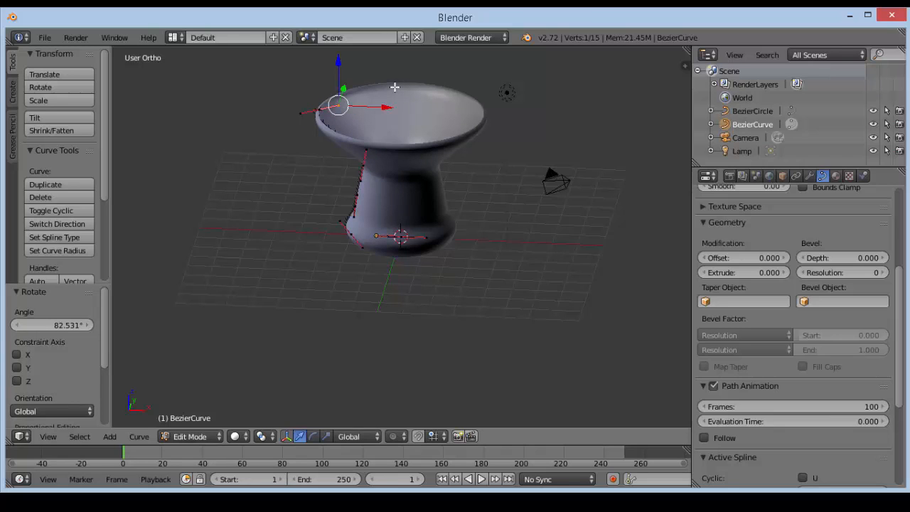
key("s")
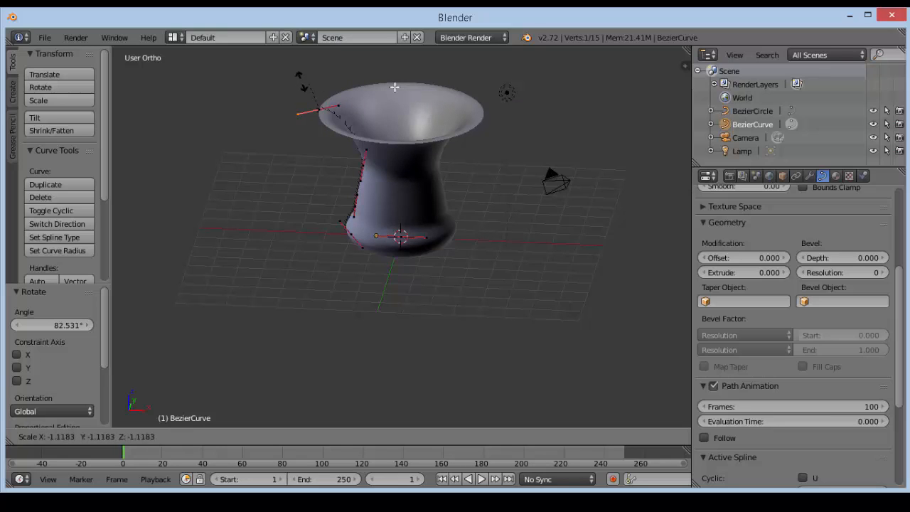
left_click(247, 106)
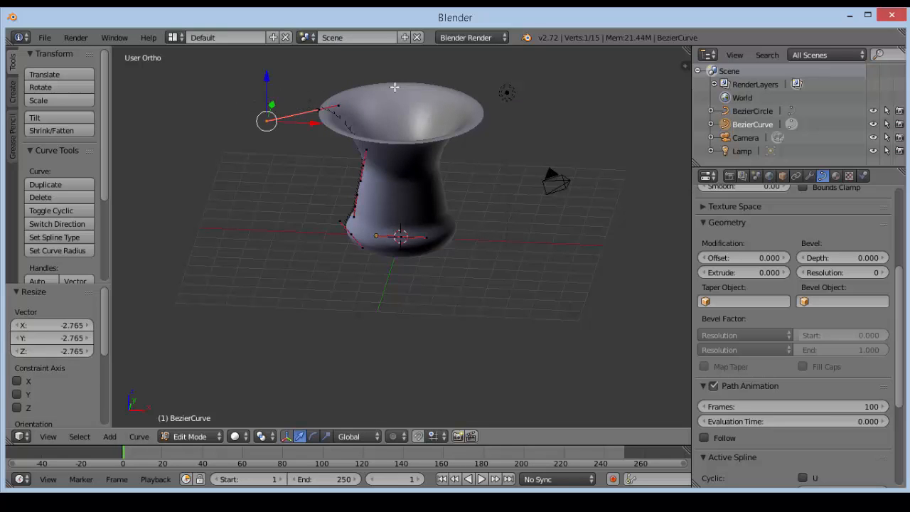
Return to Object Mode and scale BezierCircle down to about 0.173 on all axes.
scroll(395, 86, "up", 3)
scroll(395, 87, "down", 5)
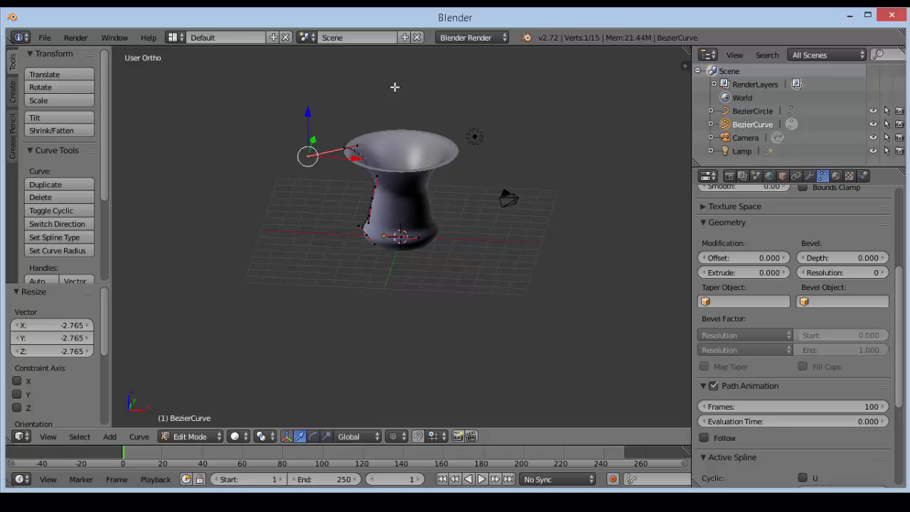
scroll(394, 86, "down", 1)
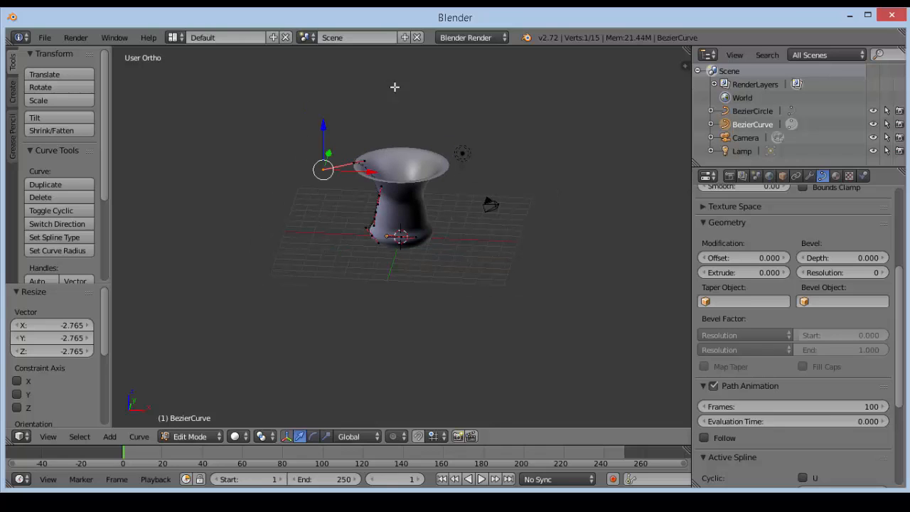
left_click(190, 436)
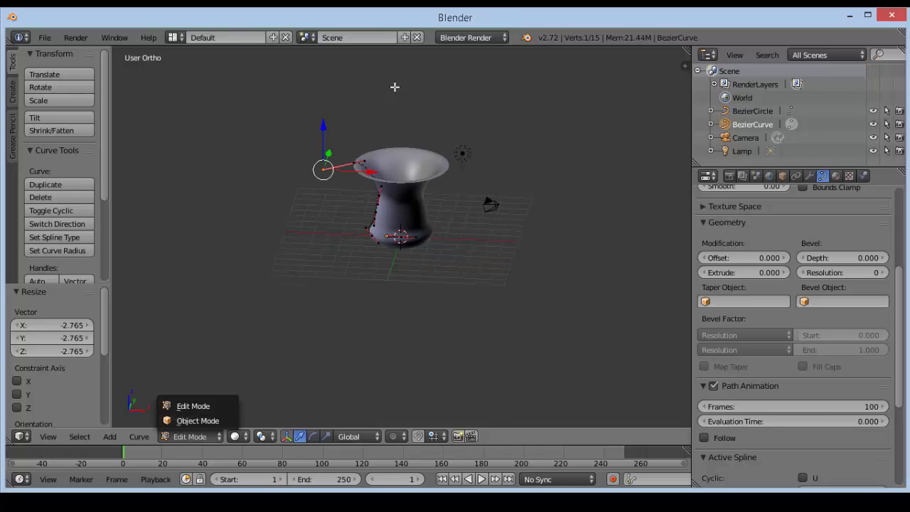
left_click(204, 420)
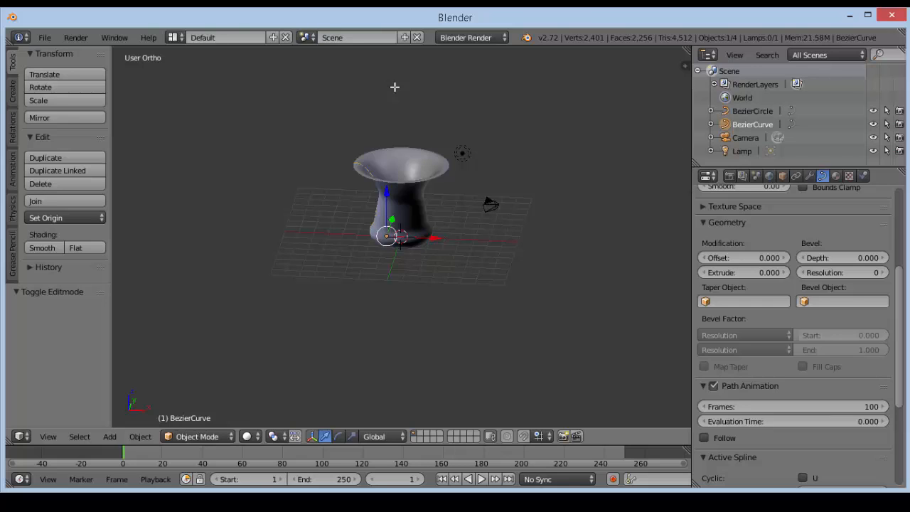
left_click(753, 111)
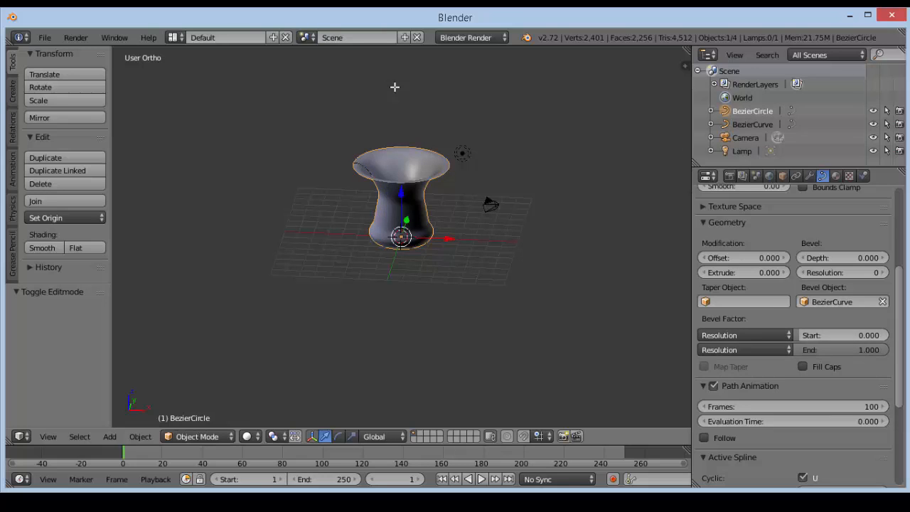
key("s")
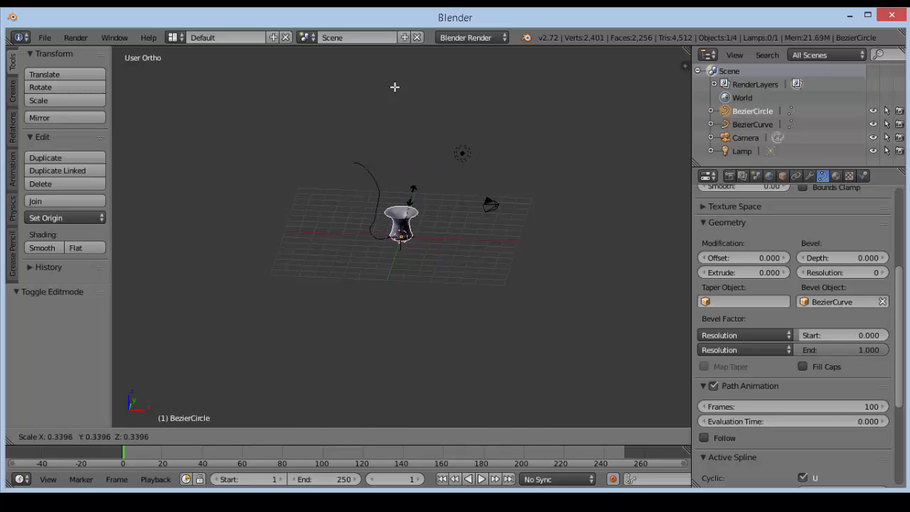
left_click(395, 87)
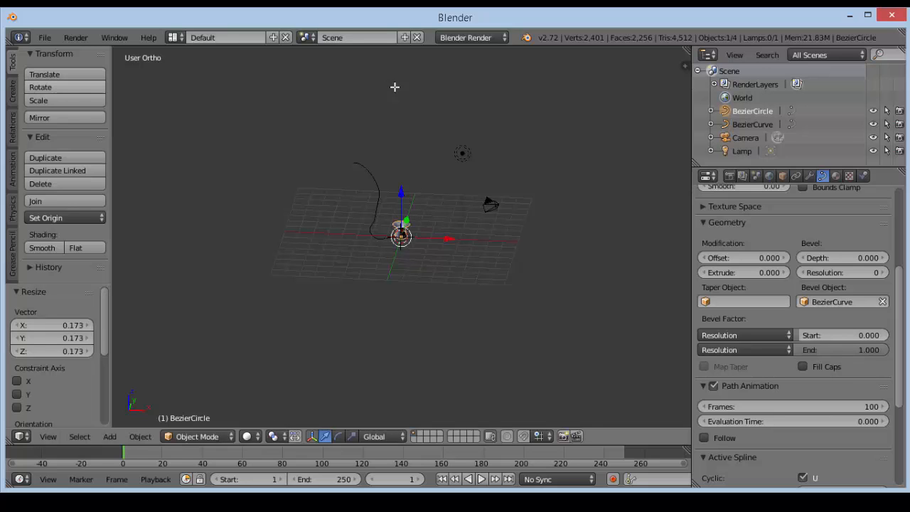
Render a still image of the vase from the camera and leave the render view.
left_click(75, 37)
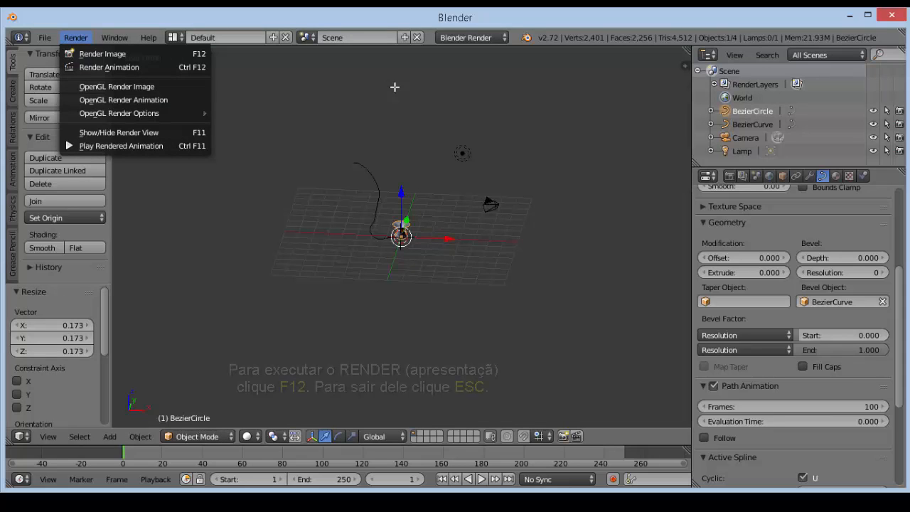
key("F12")
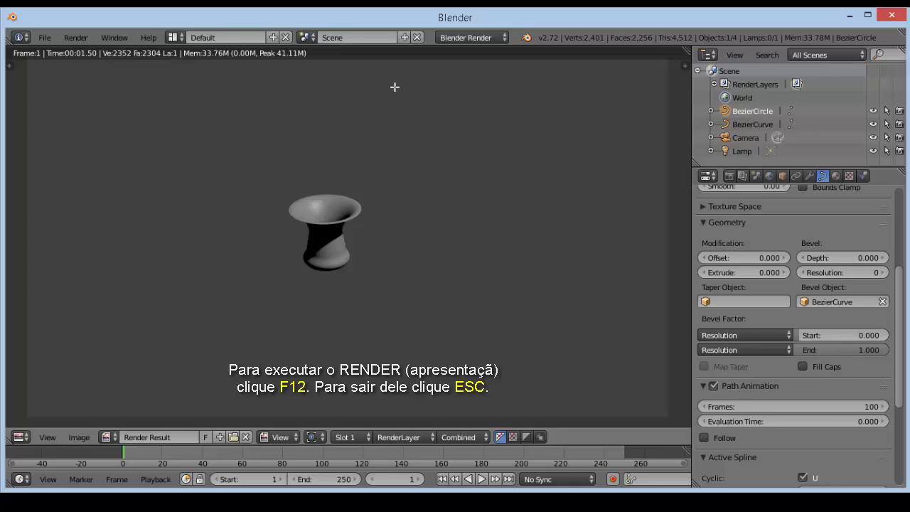
key("Escape")
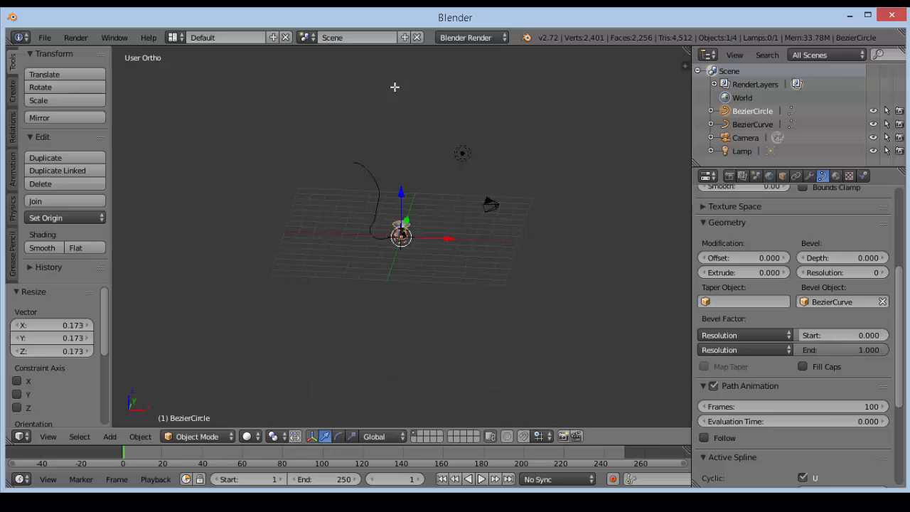
scroll(395, 87, "up", 4)
scroll(394, 87, "down", 2)
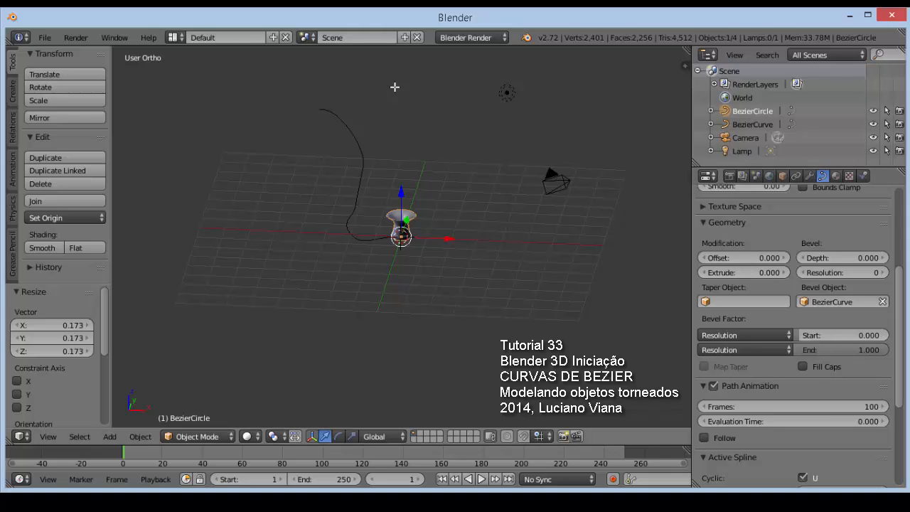
scroll(395, 87, "up", 3)
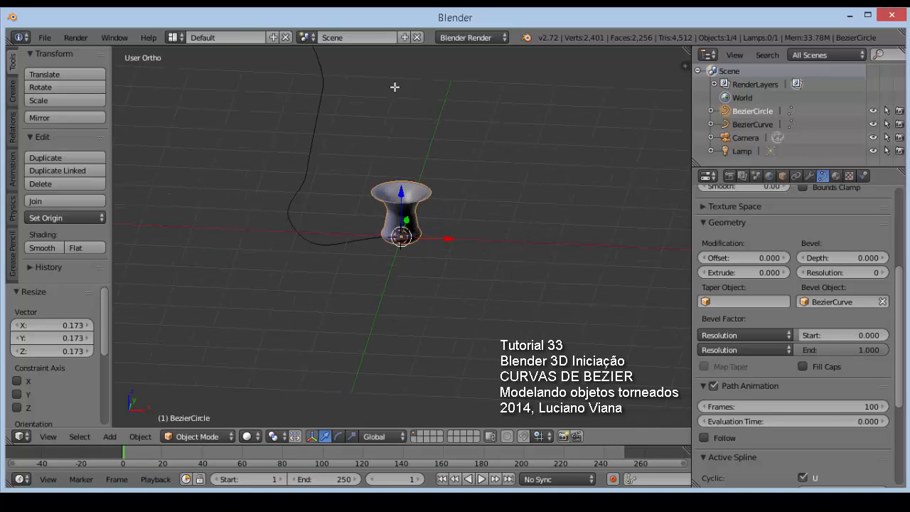
scroll(394, 87, "down", 5)
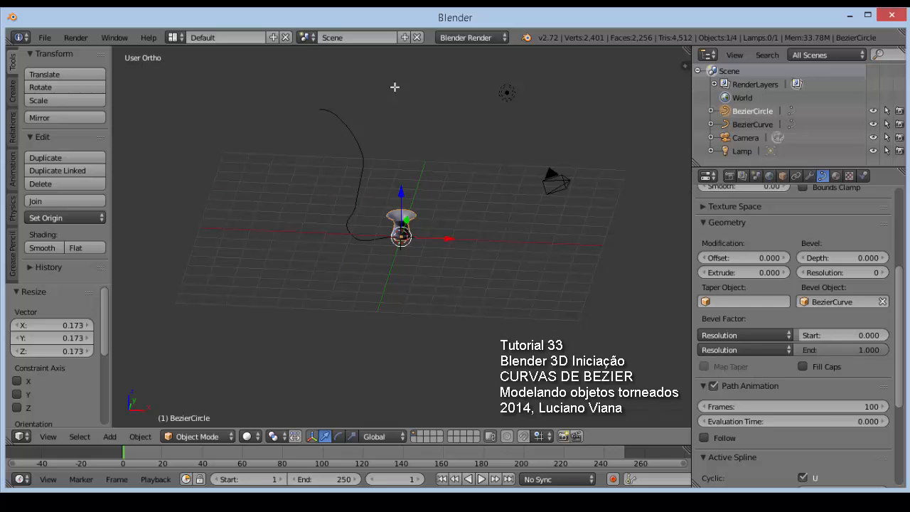
scroll(394, 87, "up", 8)
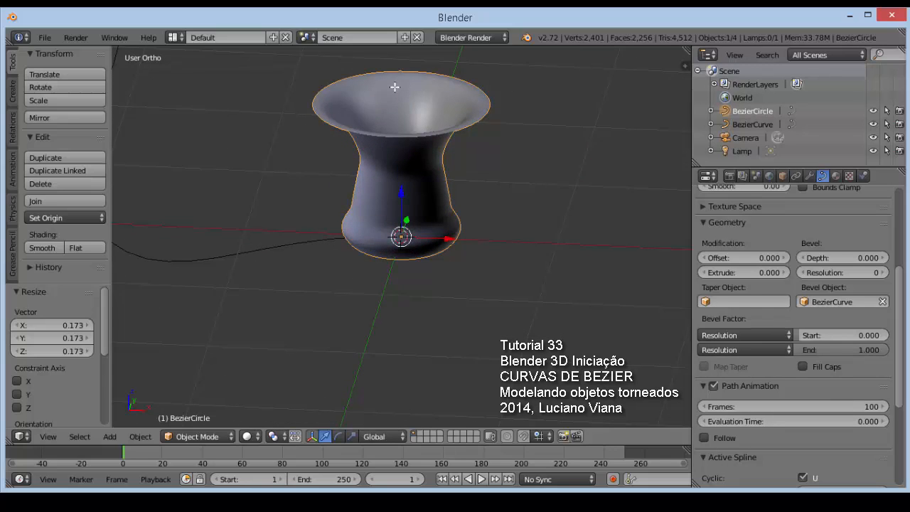